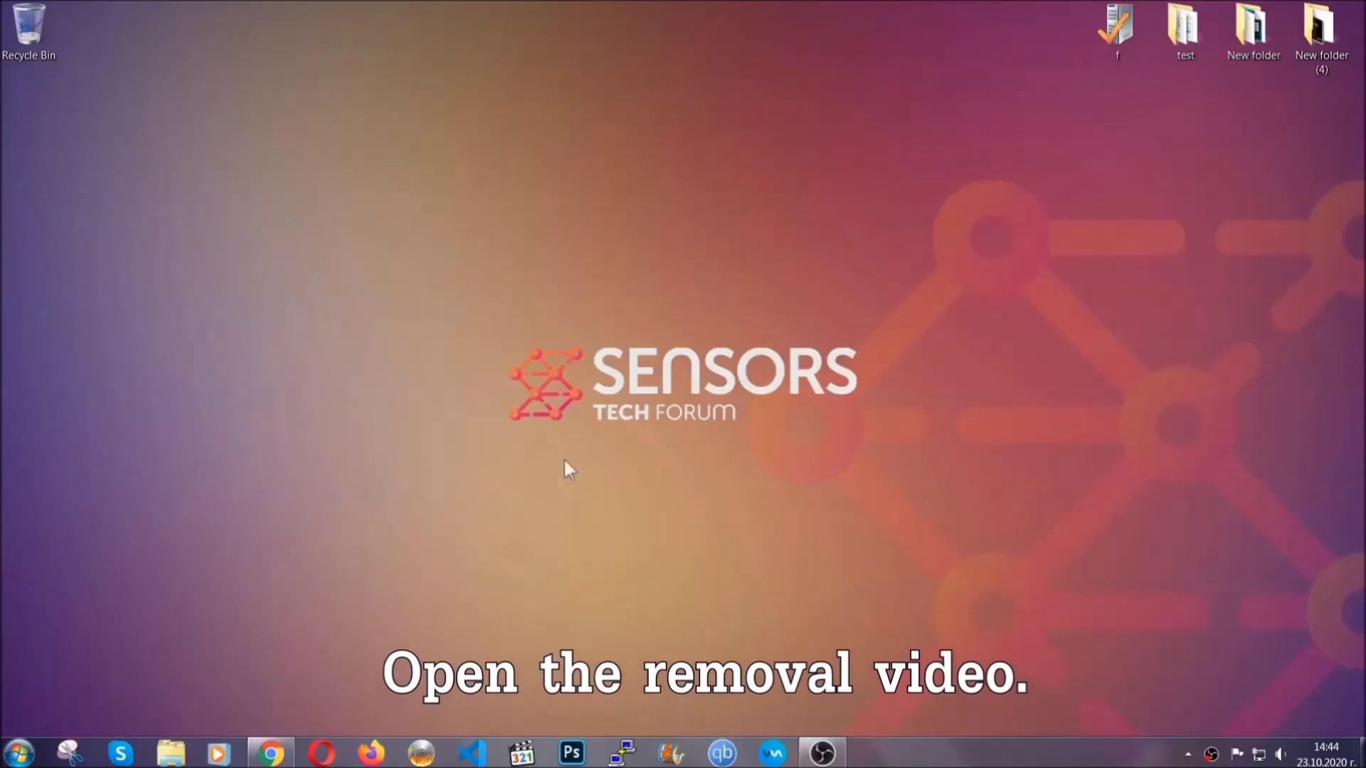
- Follow the removal video's description link and launch the downloaded SpyHunter-Installer.exe
{"action": "left_click", "coordinate": [271, 753]}
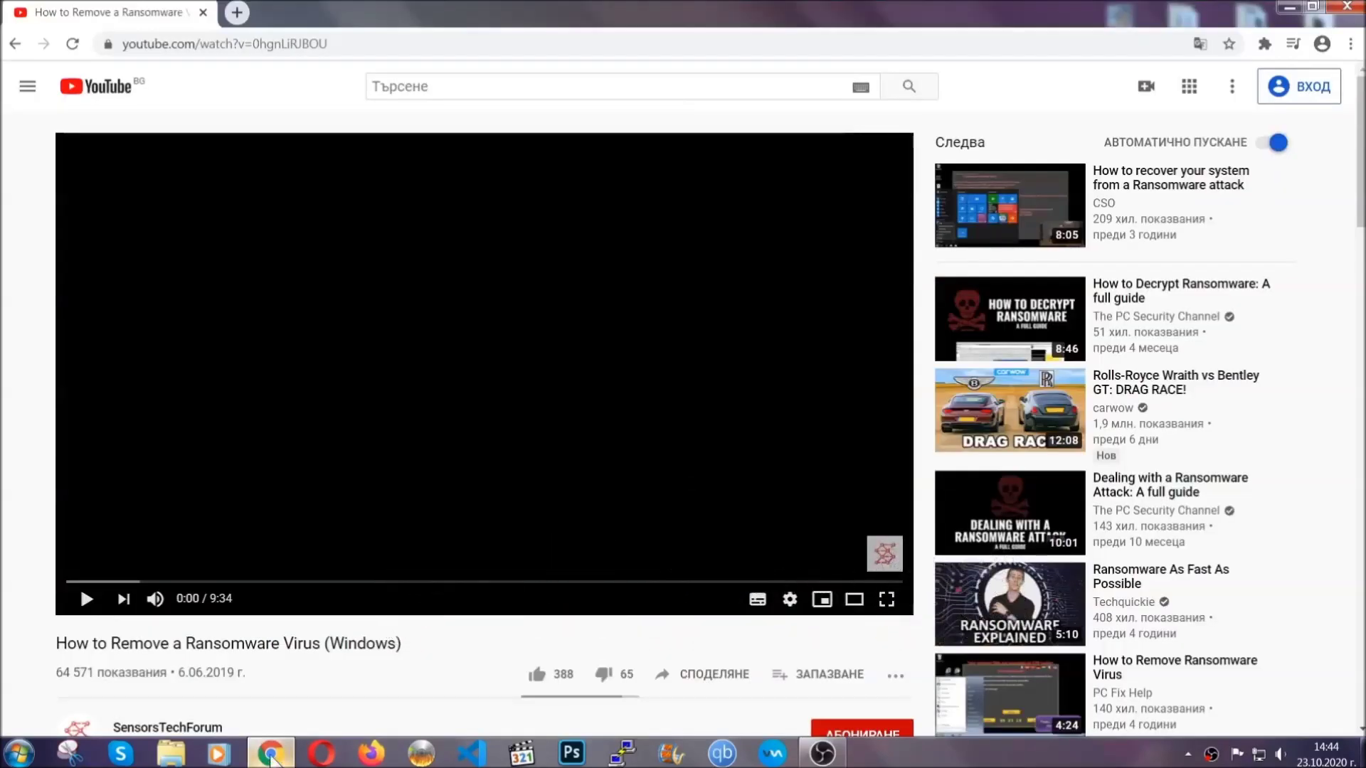
{"action": "scroll", "coordinate": [248, 579], "scroll_direction": "down", "scroll_amount": 3}
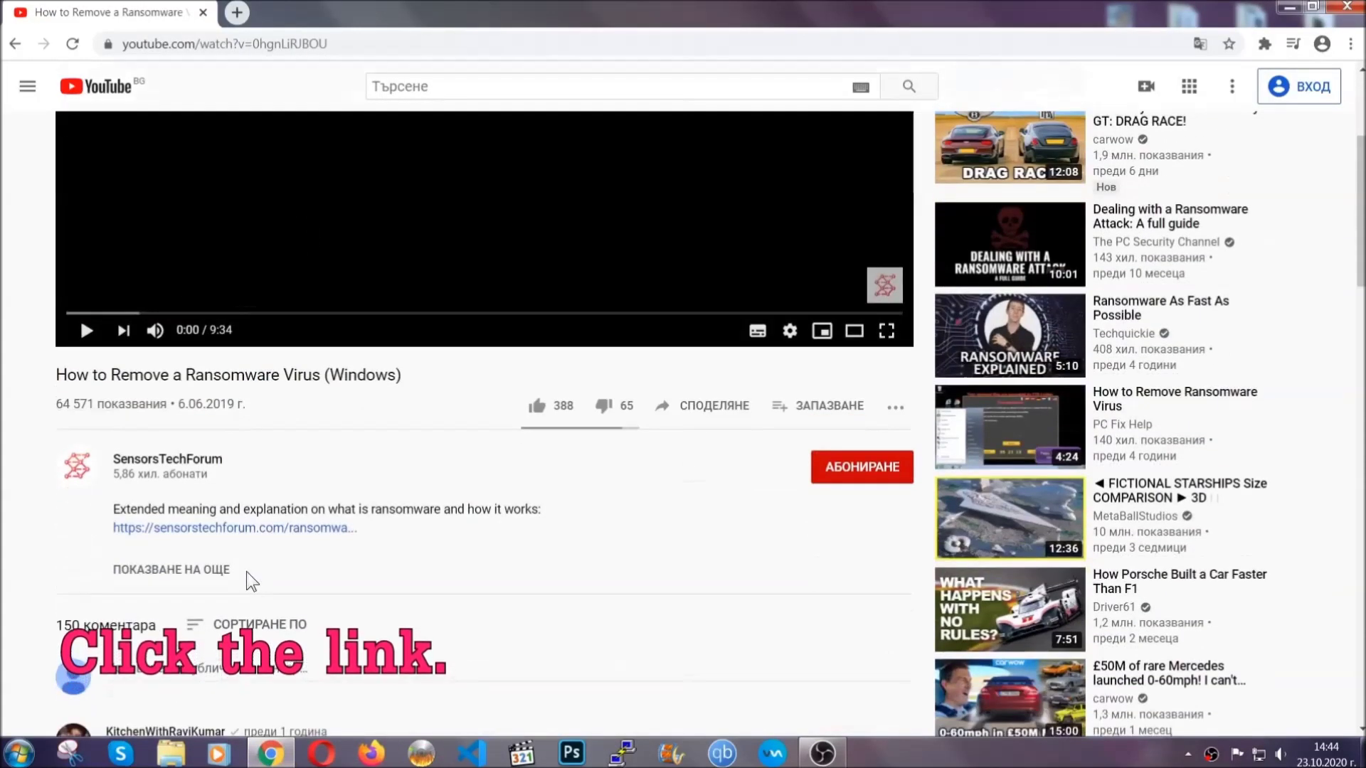
{"action": "left_click", "coordinate": [270, 529]}
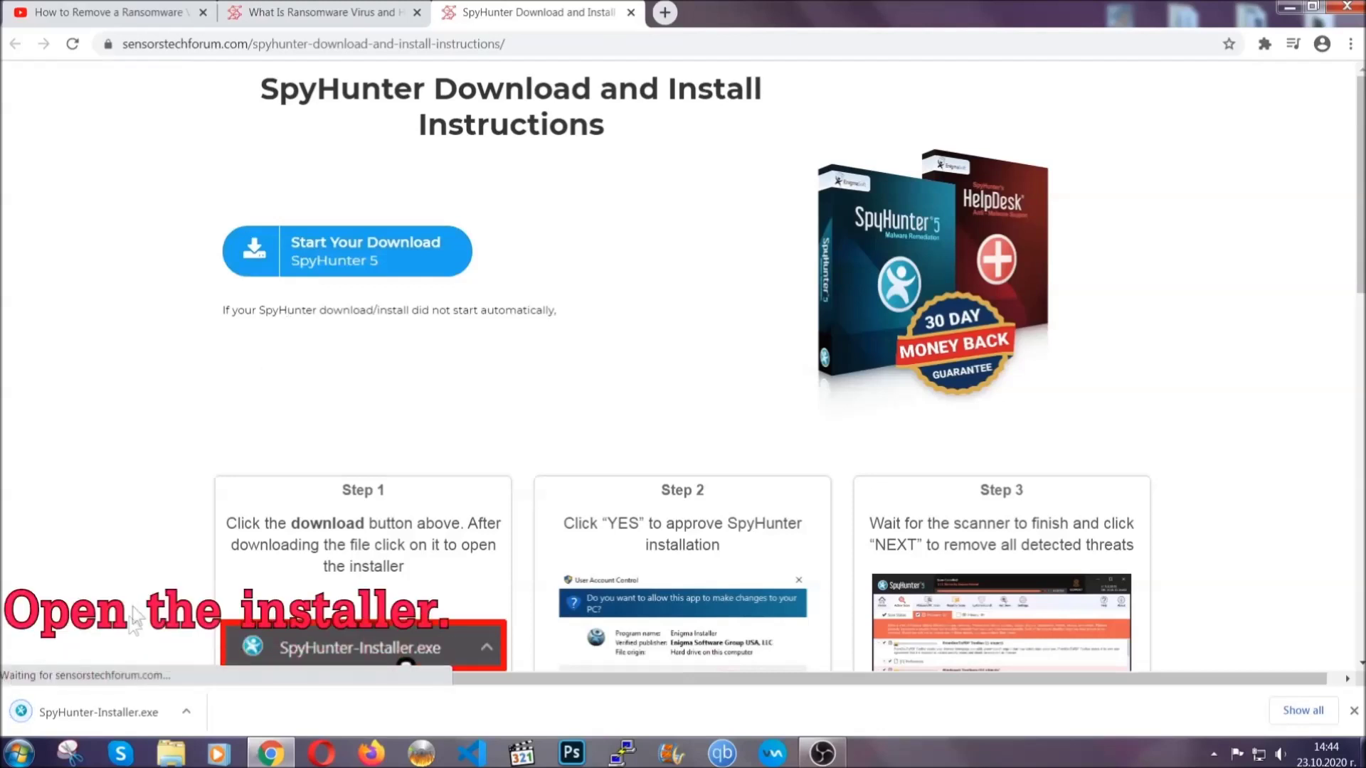
{"action": "left_click", "coordinate": [96, 711]}
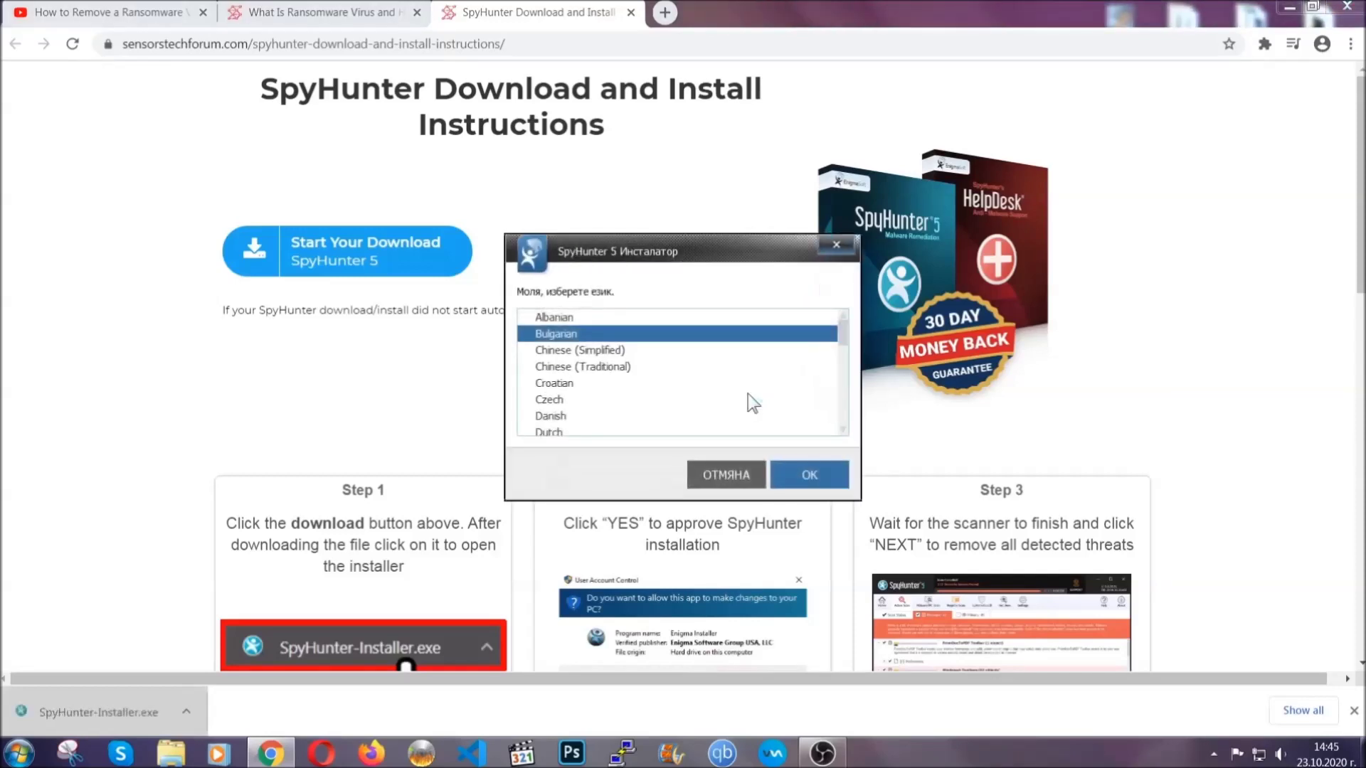
- Install SpyHunter 5 in English, accepting the EULA and Privacy Policy, then finish setup
{"action": "scroll", "coordinate": [715, 398], "scroll_direction": "down", "scroll_amount": 2}
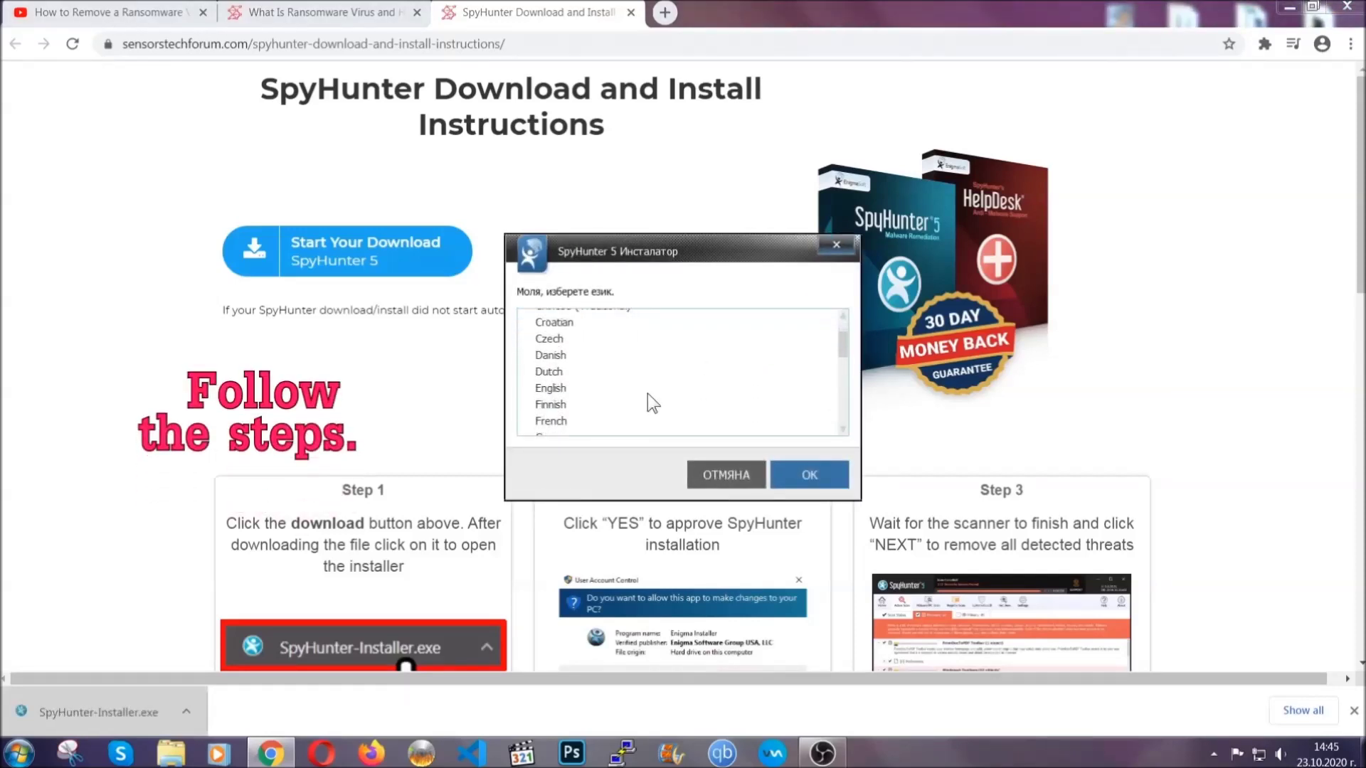
{"action": "left_click", "coordinate": [644, 390]}
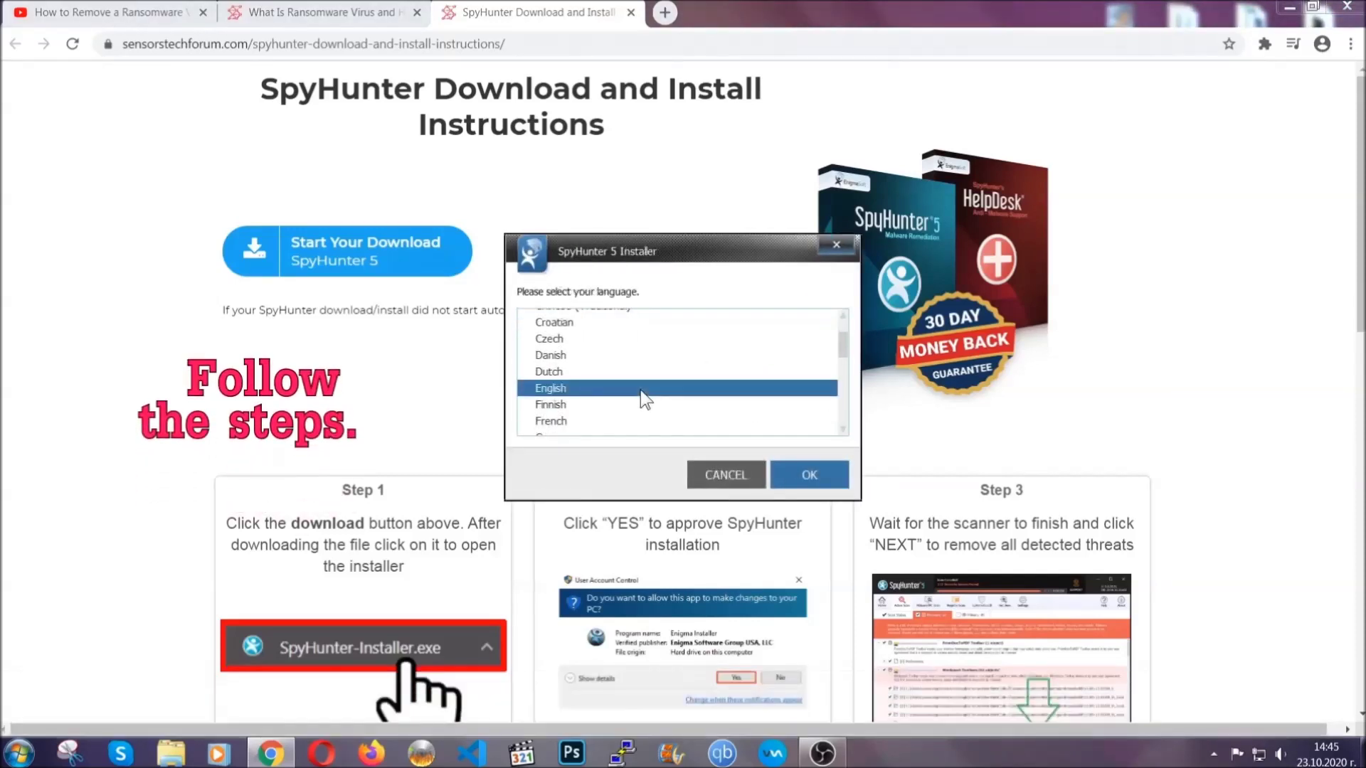
{"action": "left_click", "coordinate": [797, 474]}
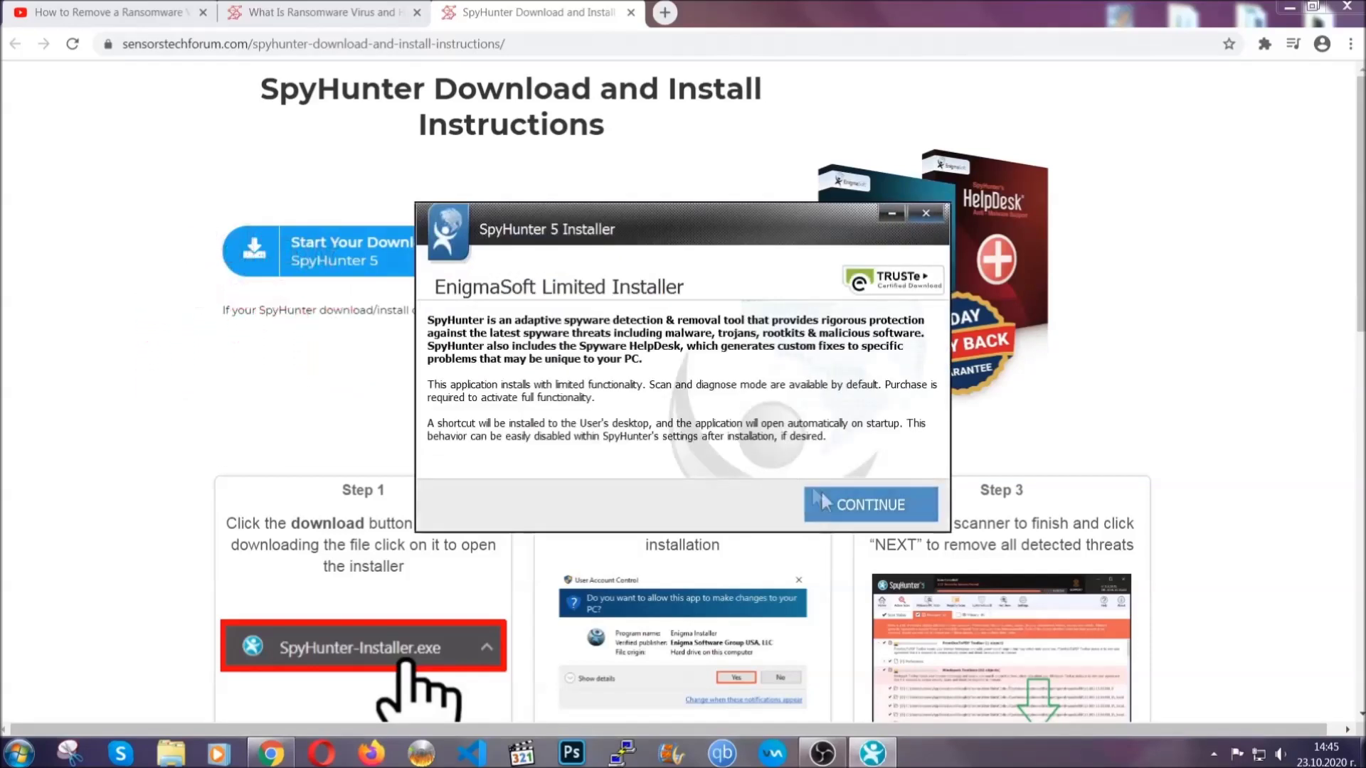
{"action": "left_click", "coordinate": [819, 496]}
{"action": "left_click", "coordinate": [783, 460]}
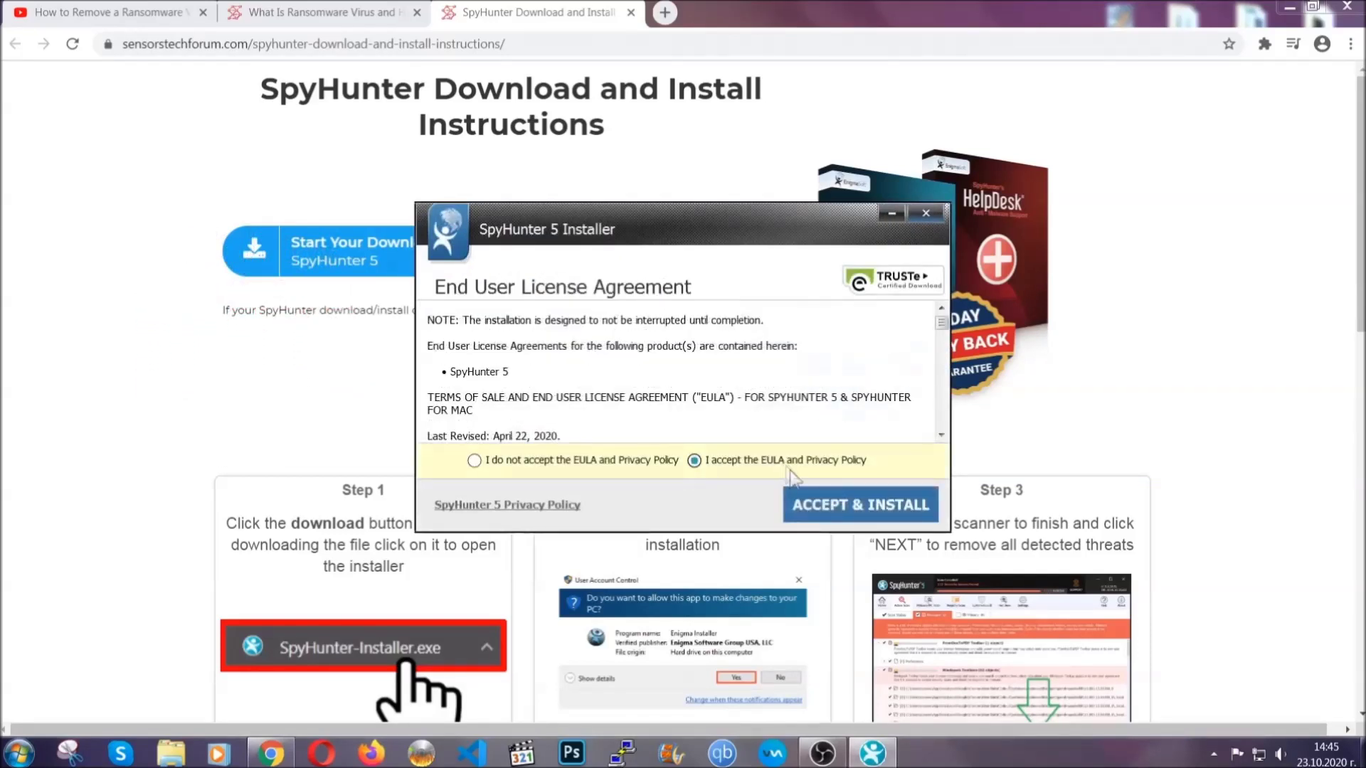
{"action": "left_click", "coordinate": [815, 505]}
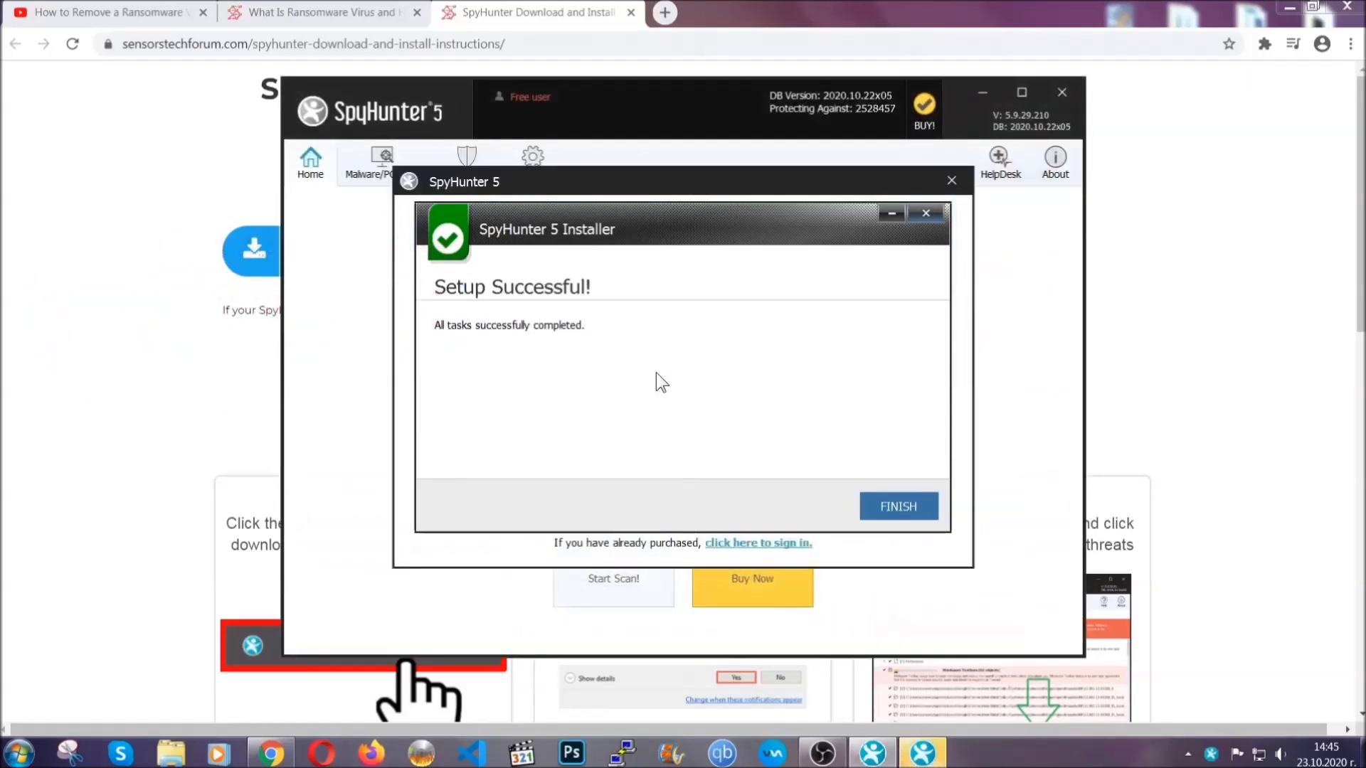
{"action": "left_click", "coordinate": [874, 509]}
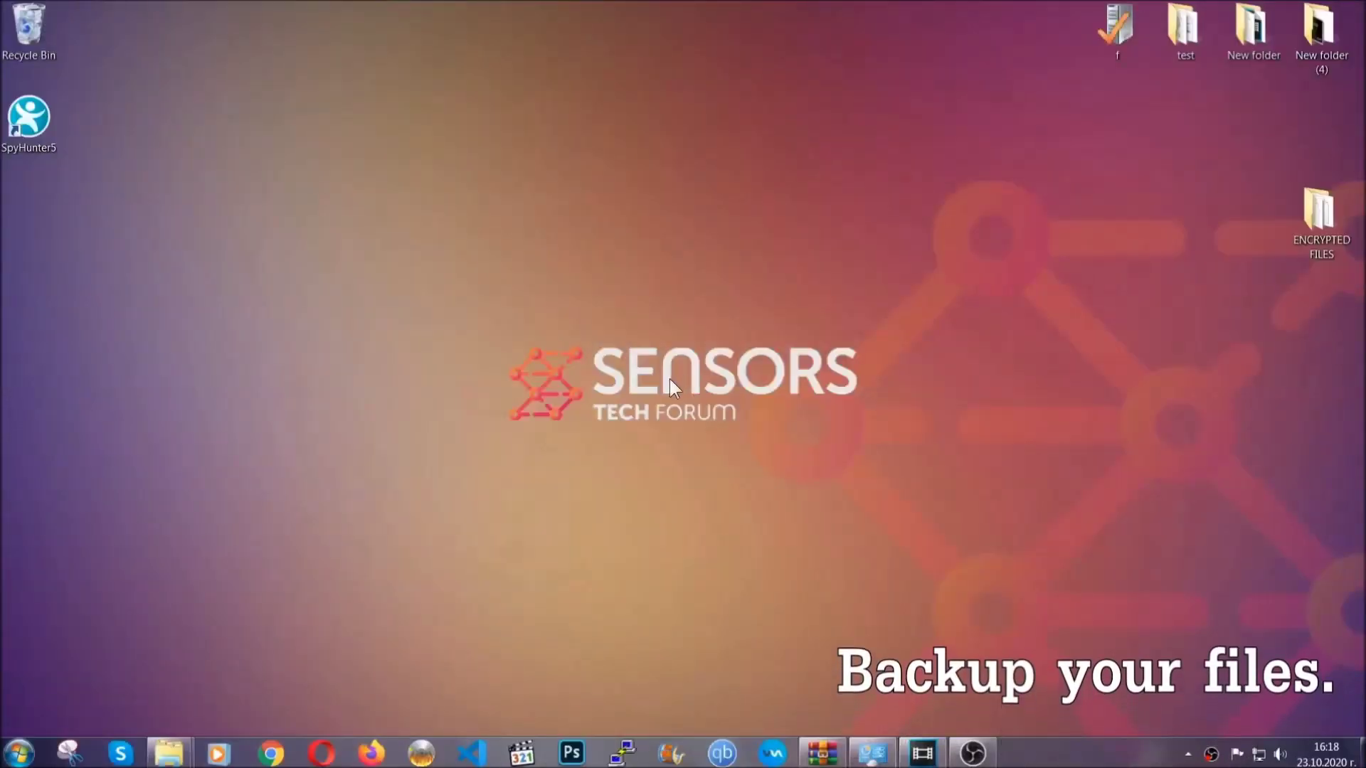
- Copy all six .efji files from the ENCRYPTED FILES folder
{"action": "double_click", "coordinate": [1312, 219]}
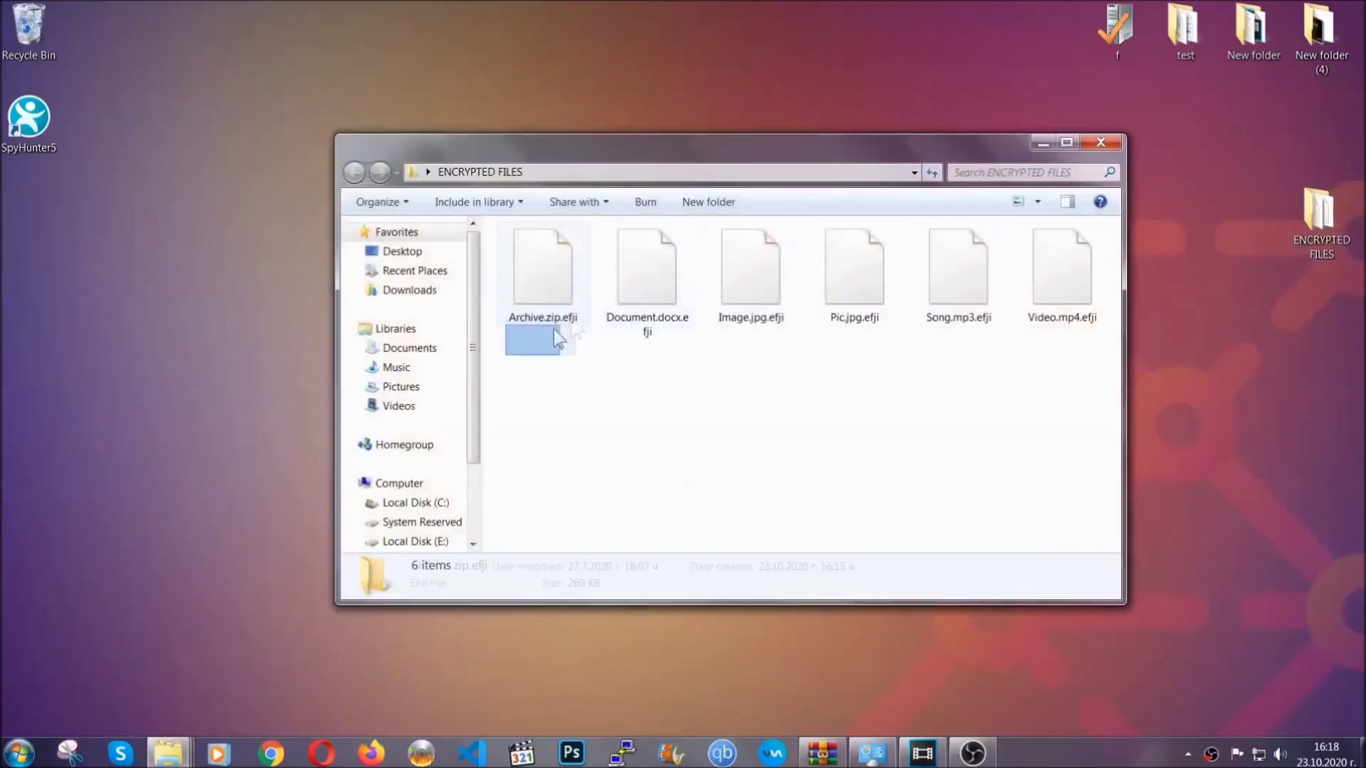
{"action": "left_click_drag", "start_coordinate": [553, 329], "coordinate": [1068, 253]}
{"action": "right_click", "coordinate": [1068, 253]}
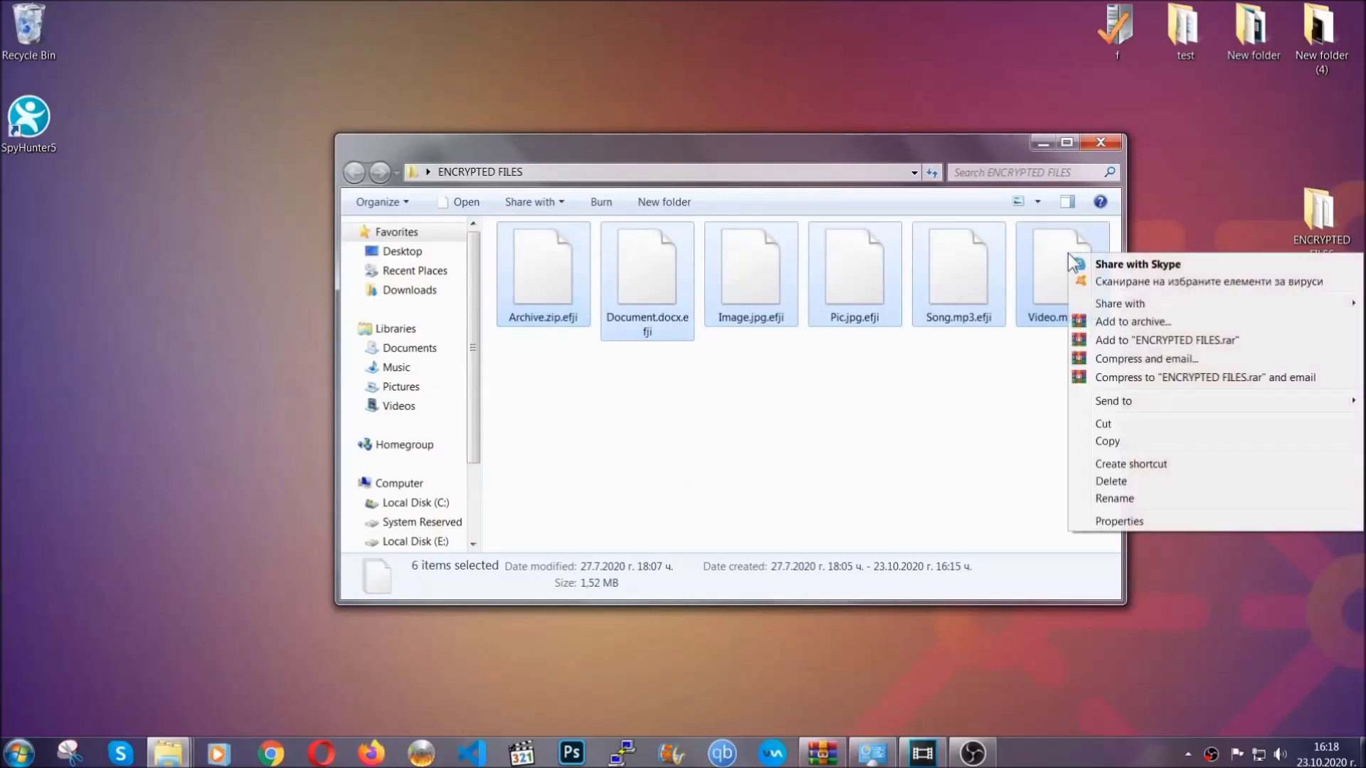
{"action": "left_click", "coordinate": [1106, 443]}
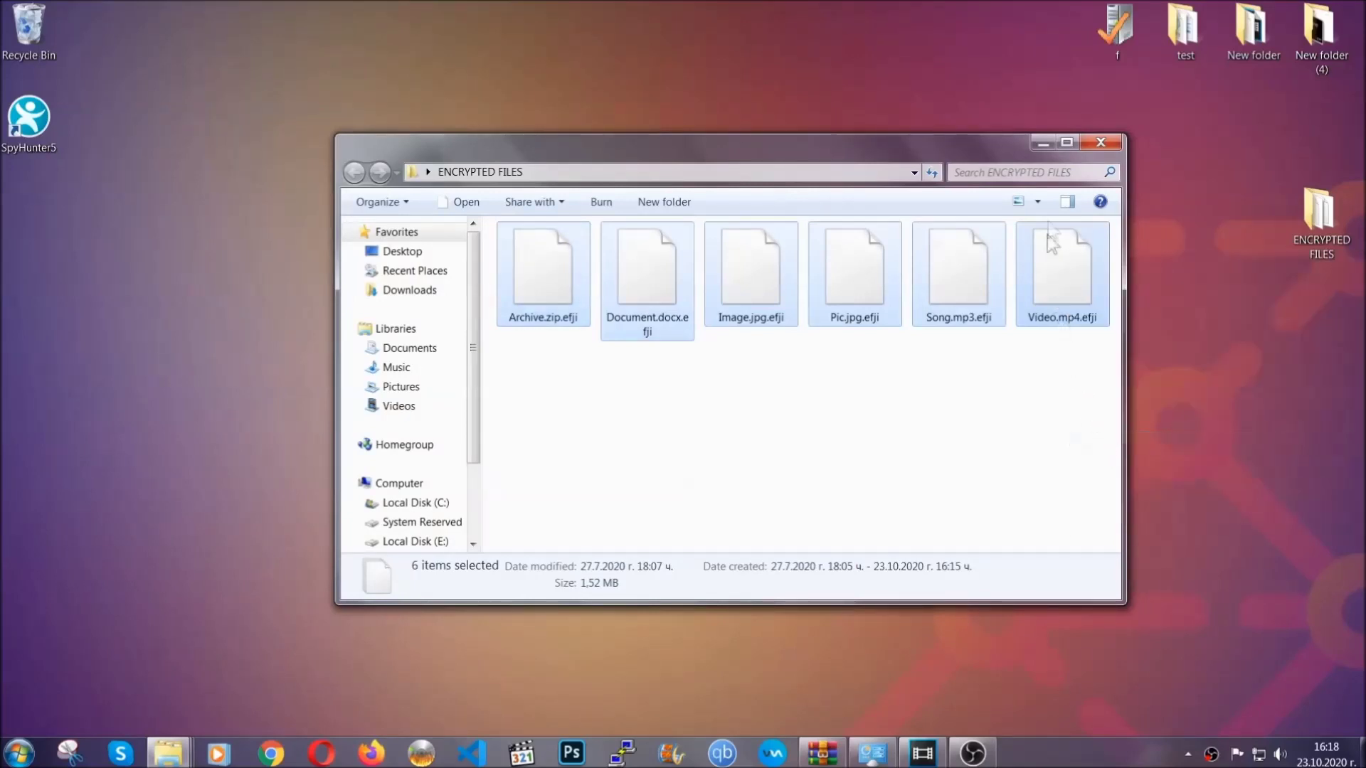
{"action": "left_click", "coordinate": [1046, 143]}
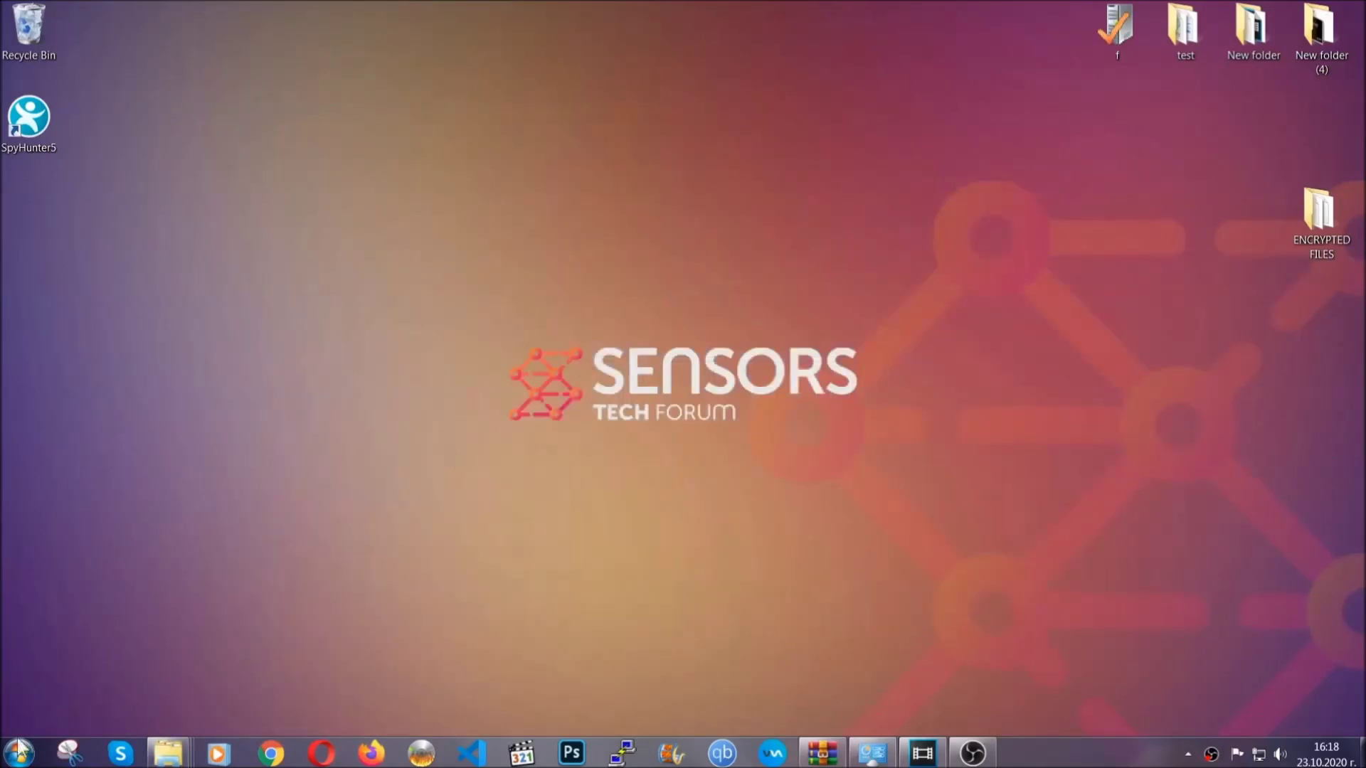
- Paste the copied files onto FLASH DRIVE (H:) and close the window
{"action": "left_click", "coordinate": [19, 752]}
{"action": "left_click", "coordinate": [258, 533]}
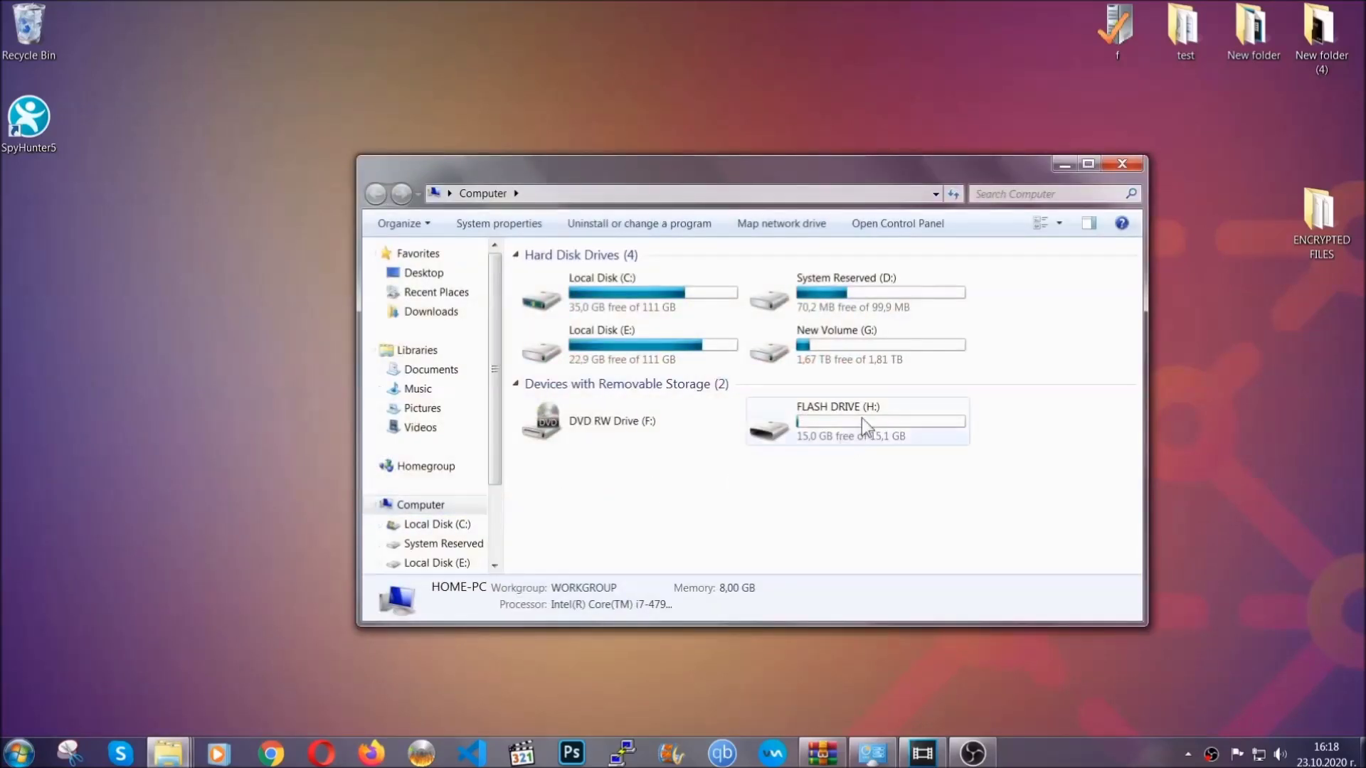
{"action": "double_click", "coordinate": [860, 417]}
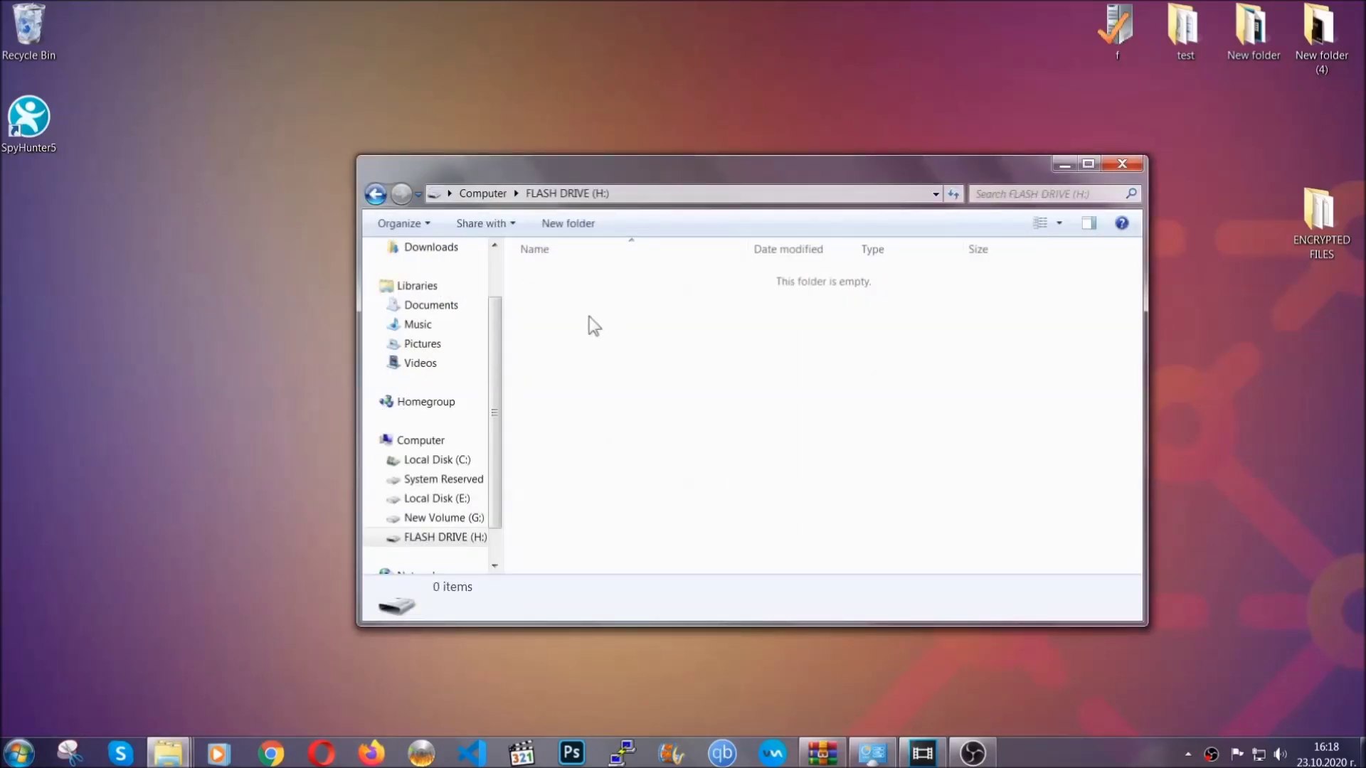
{"action": "right_click", "coordinate": [589, 318]}
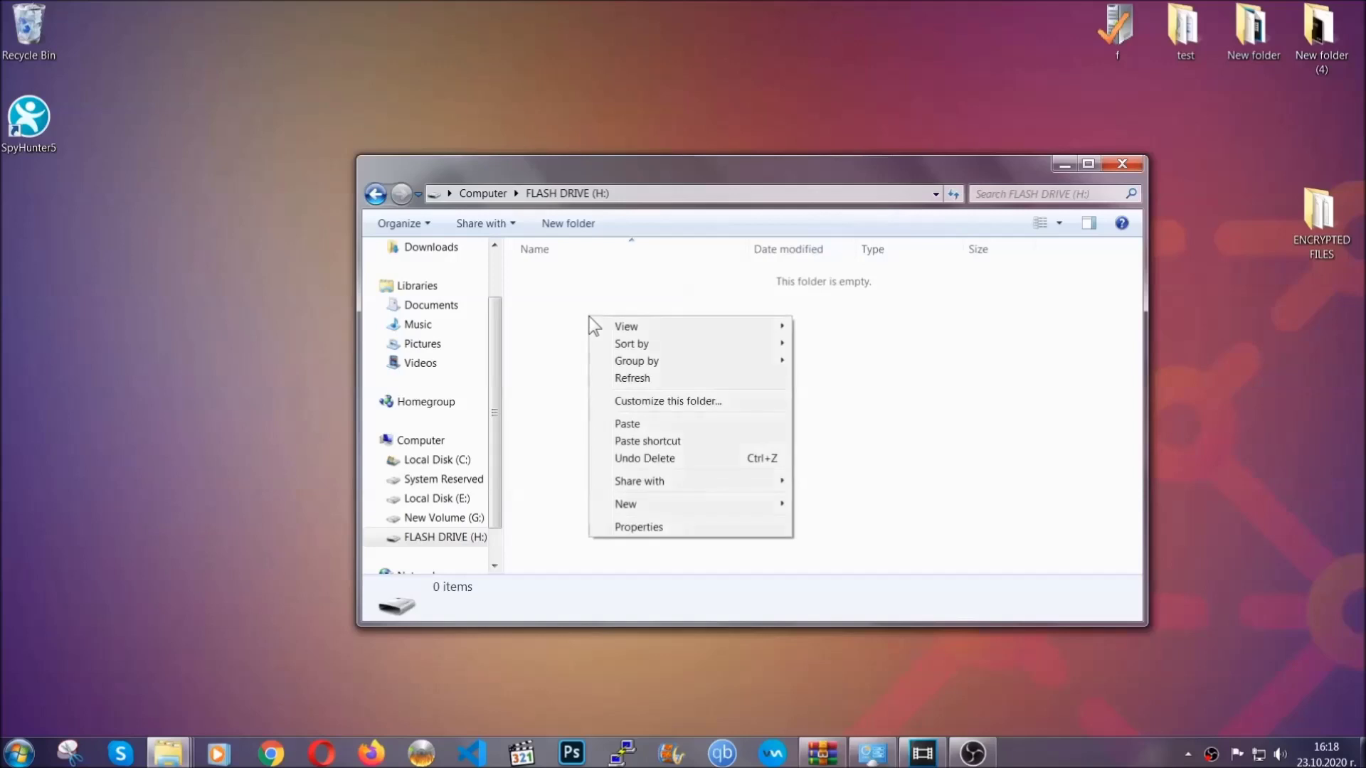
{"action": "left_click", "coordinate": [622, 424]}
{"action": "left_click", "coordinate": [621, 425]}
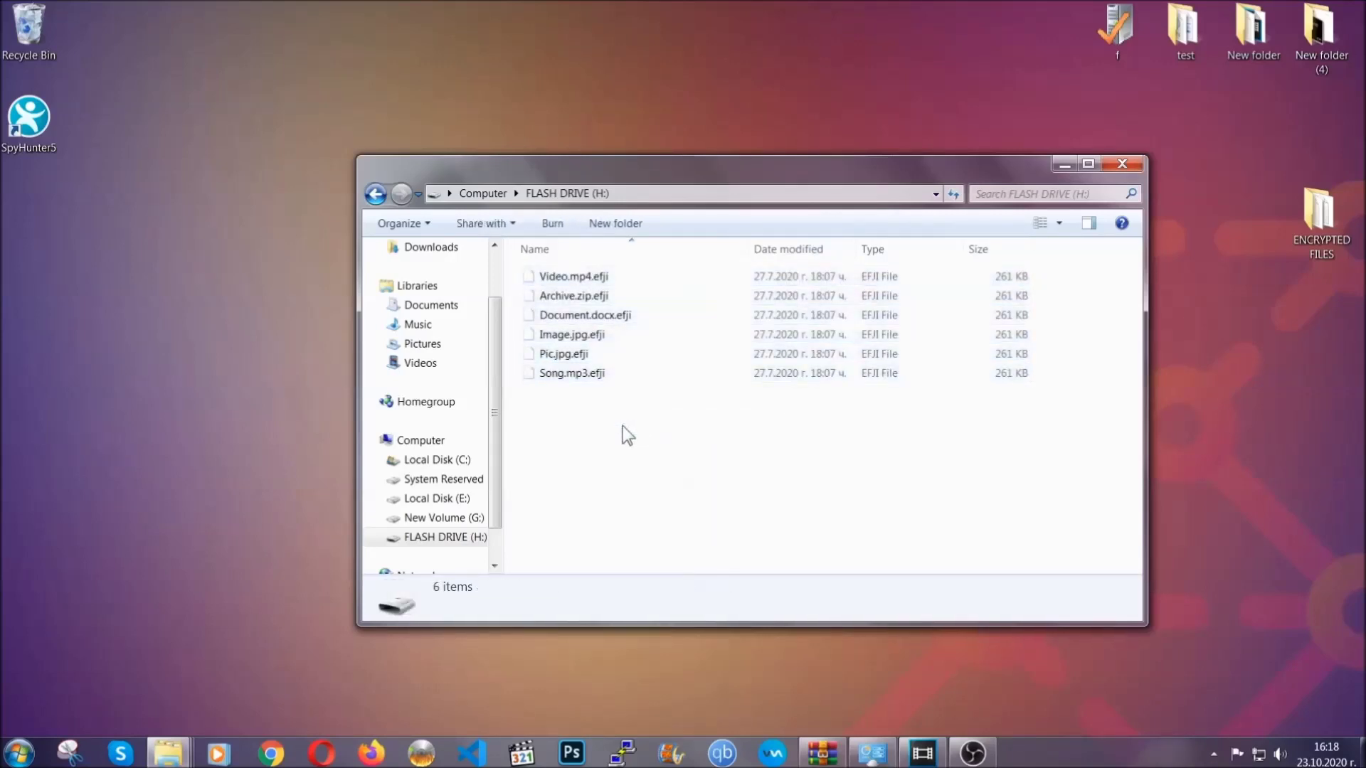
{"action": "left_click", "coordinate": [1122, 164]}
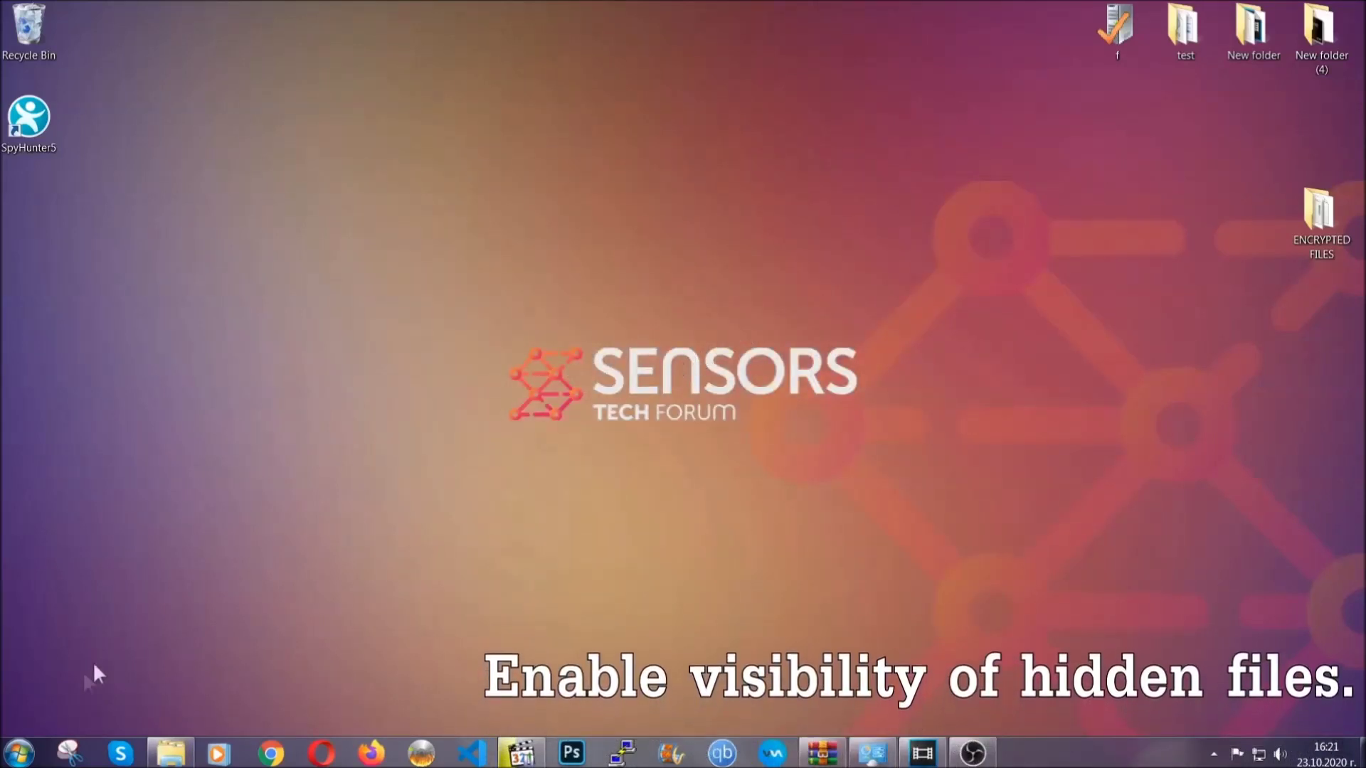
- Search for 'hidden files and folders' and apply 'Show hidden files, folders, and drives'
{"action": "left_click", "coordinate": [19, 753]}
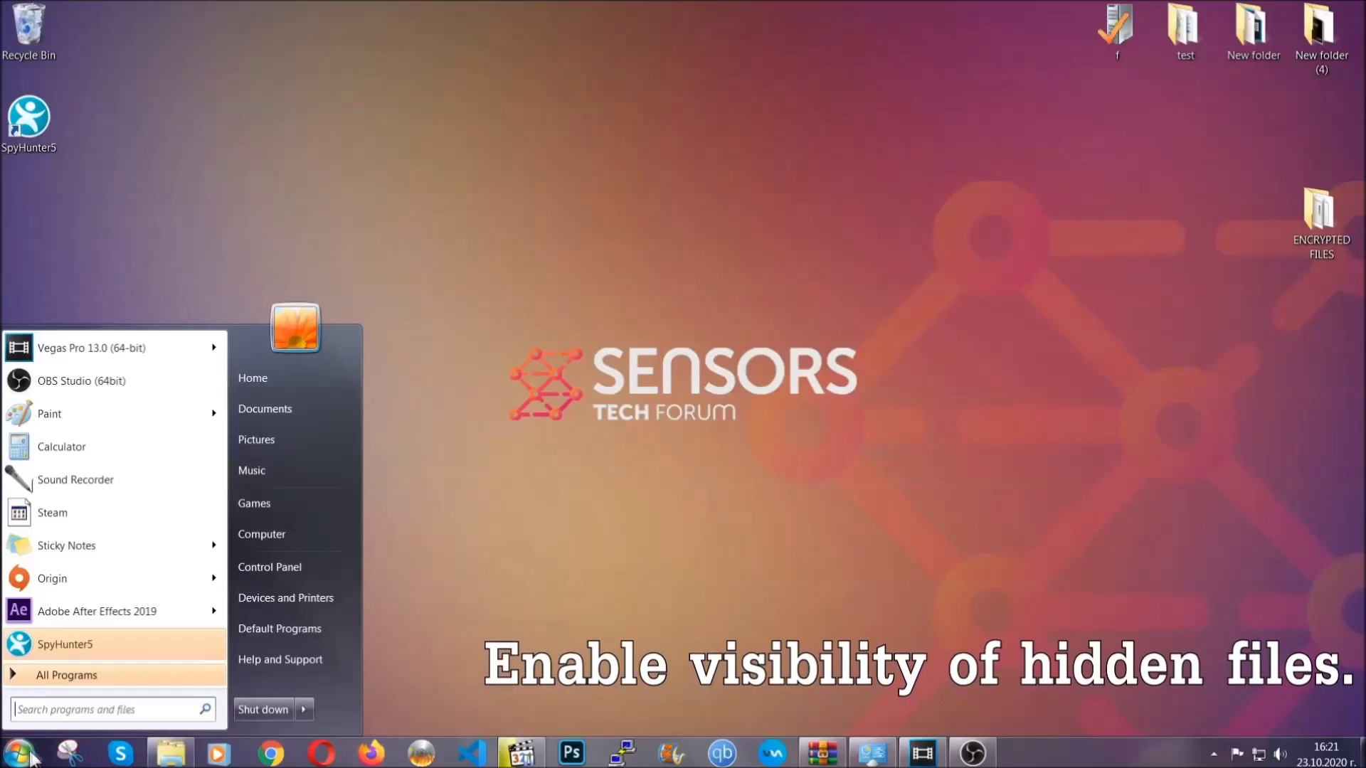
{"action": "left_click", "coordinate": [58, 698]}
{"action": "type", "text": "showh"}
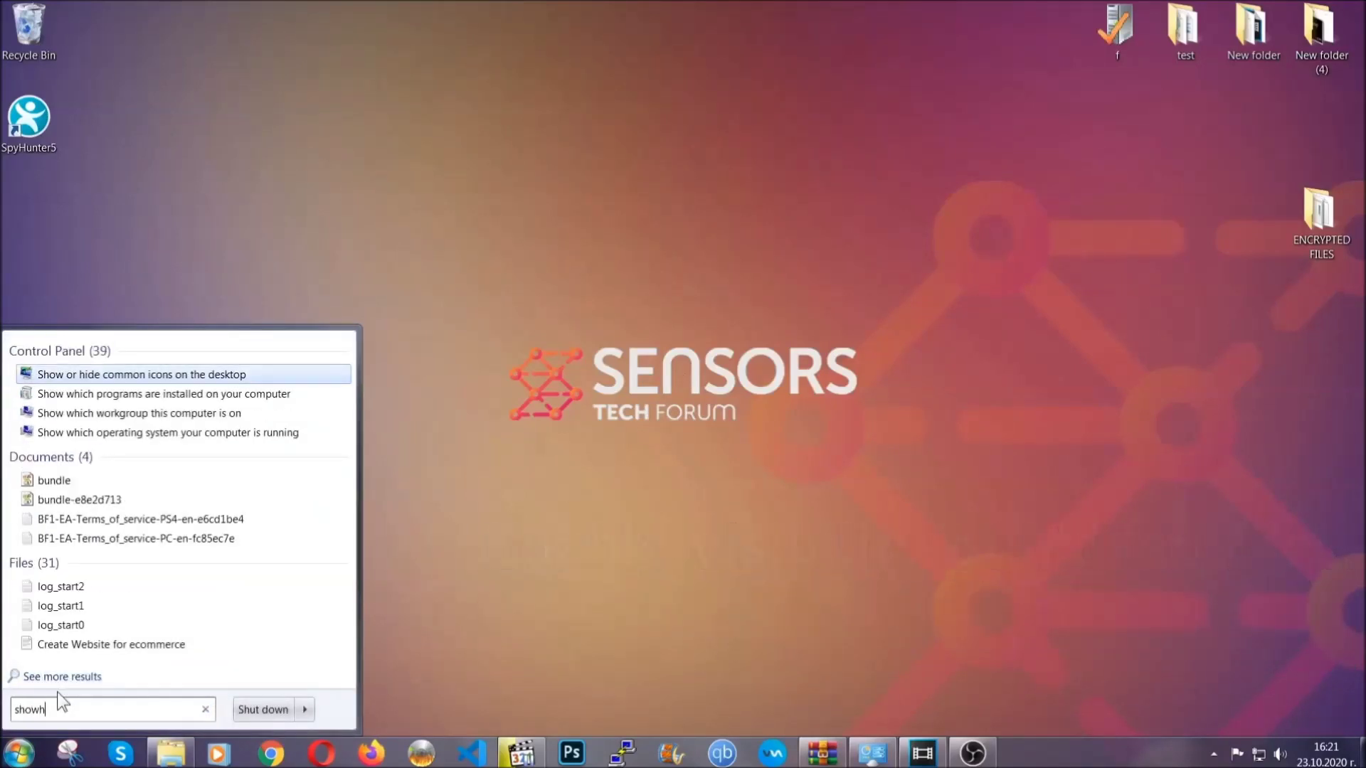
{"action": "key", "text": "BackSpace"}
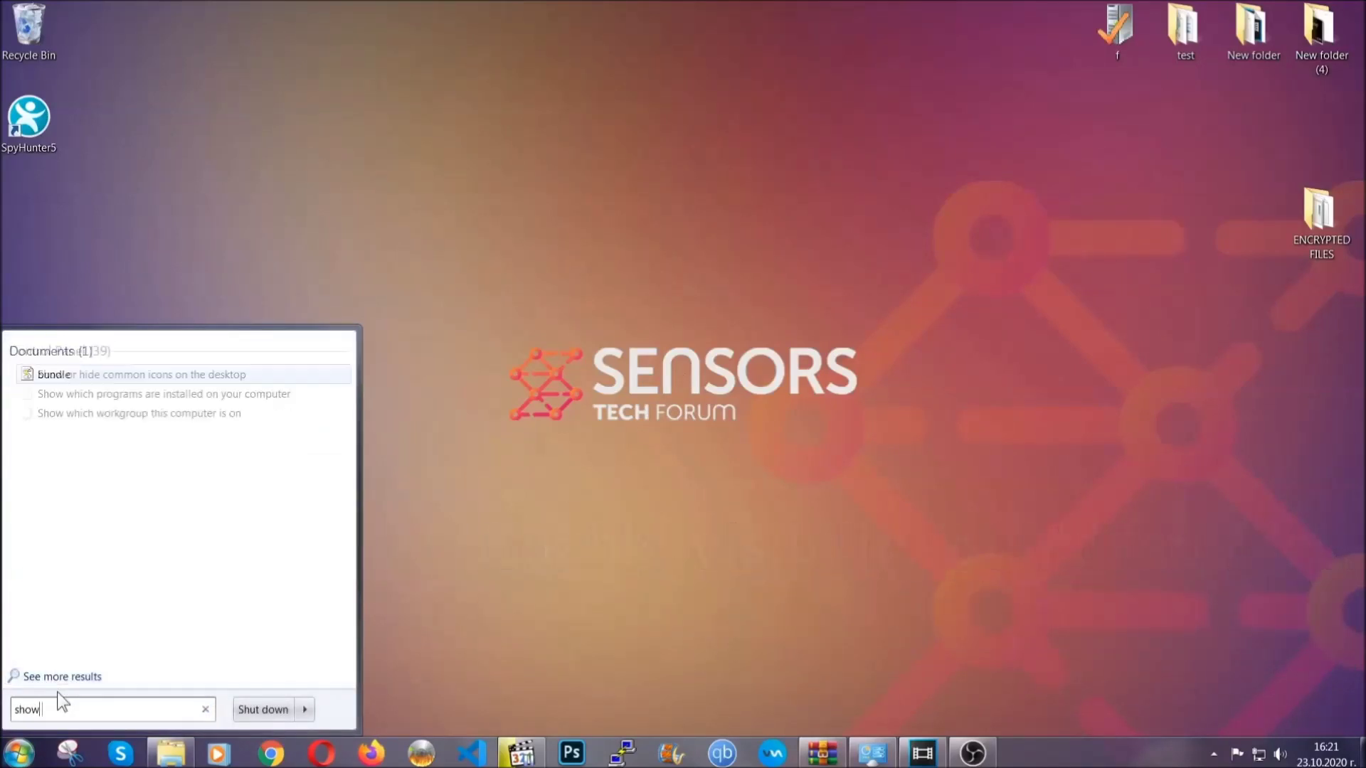
{"action": "type", "text": "hidden files and folders"}
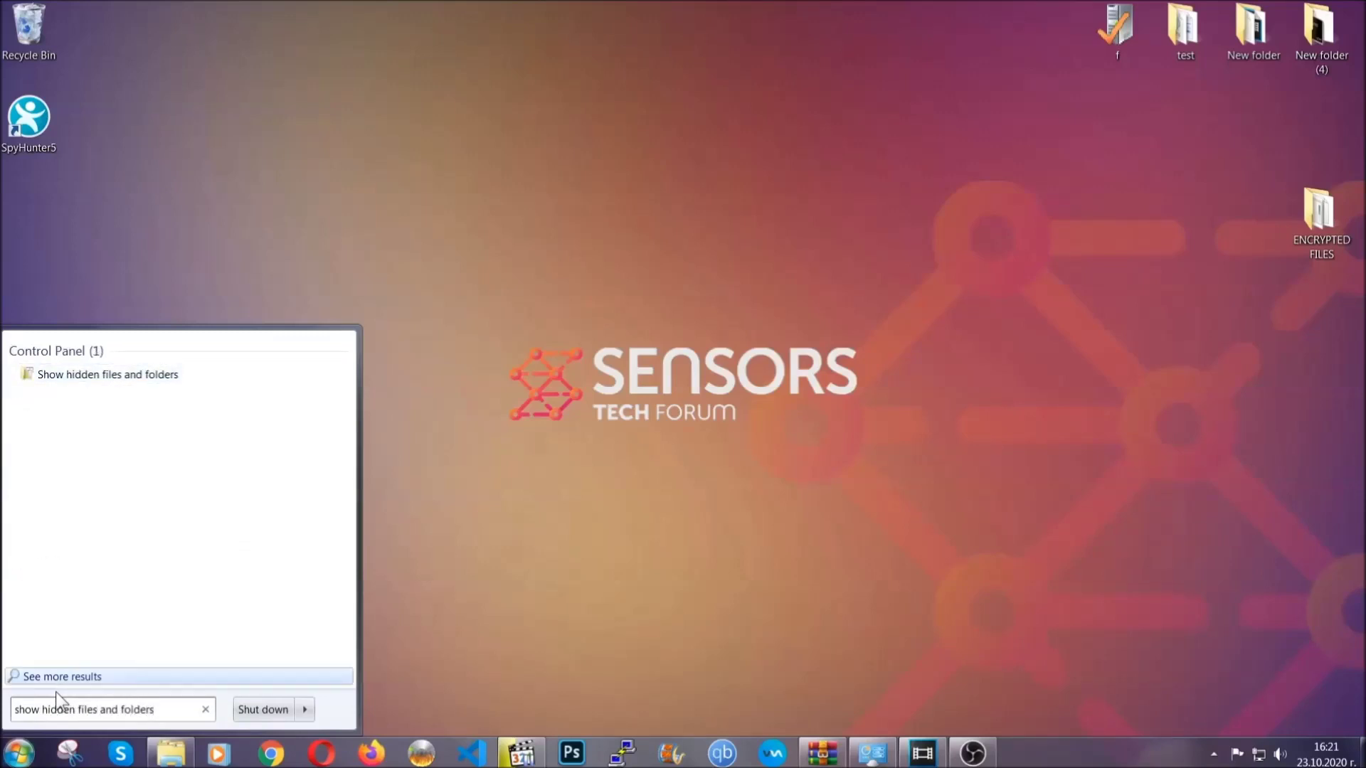
{"action": "left_click", "coordinate": [161, 377]}
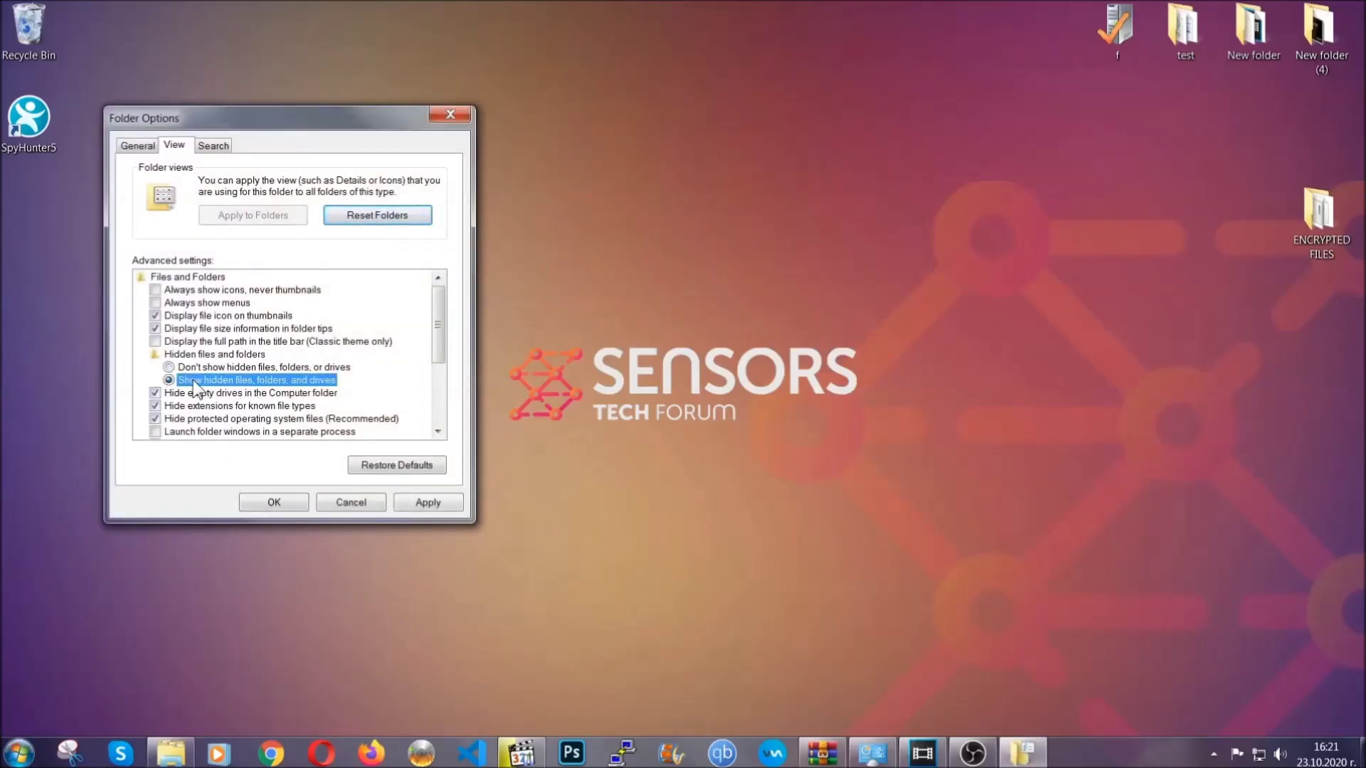
{"action": "left_click", "coordinate": [423, 507]}
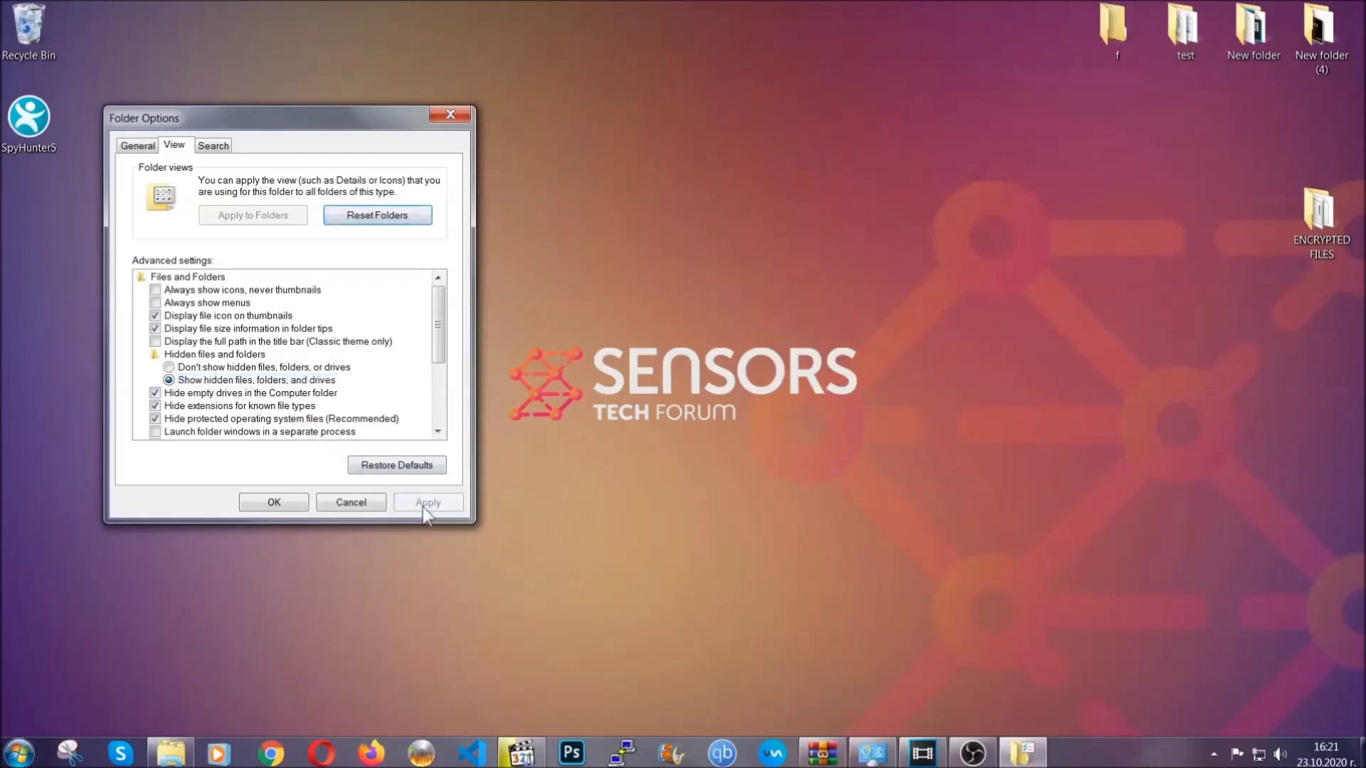
{"action": "left_click", "coordinate": [267, 502]}
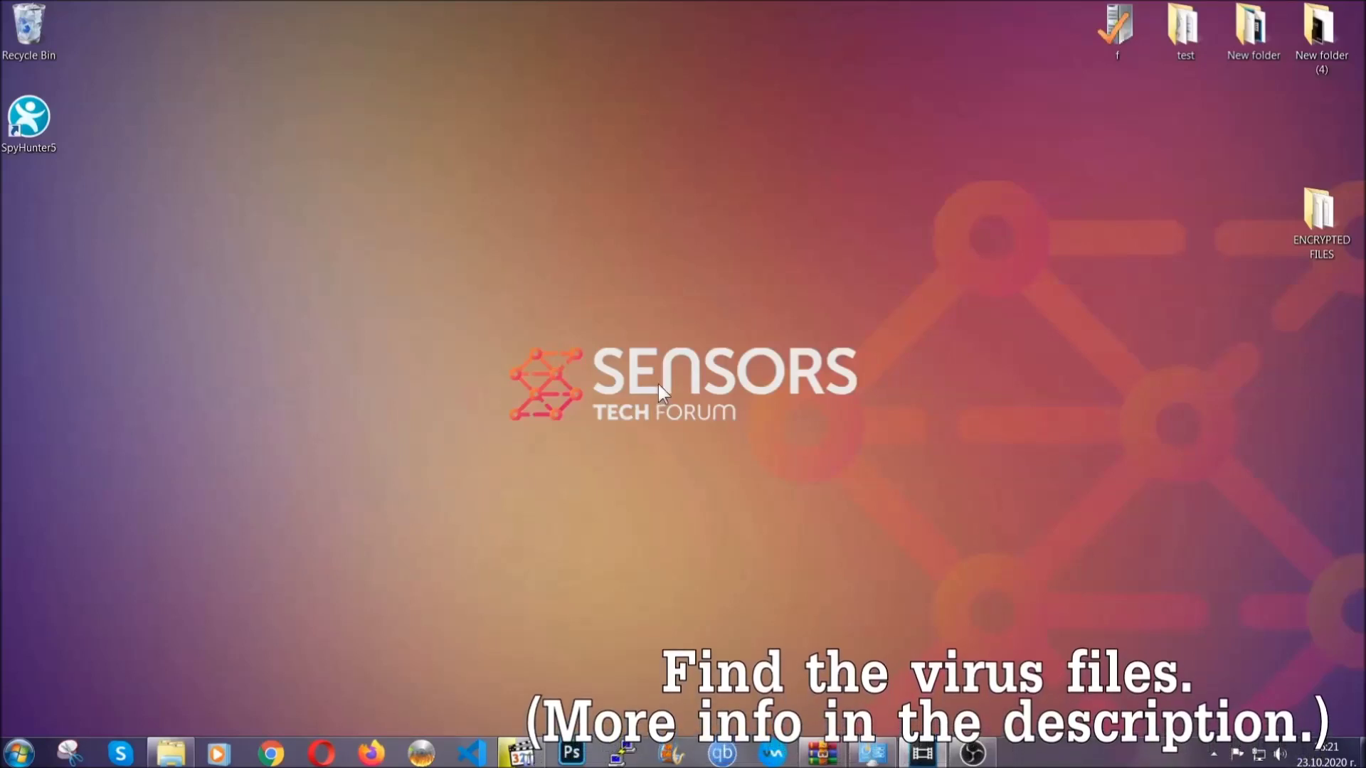
- Search the whole computer for 'fileextension:exe Example Vir'
{"action": "left_click", "coordinate": [20, 752]}
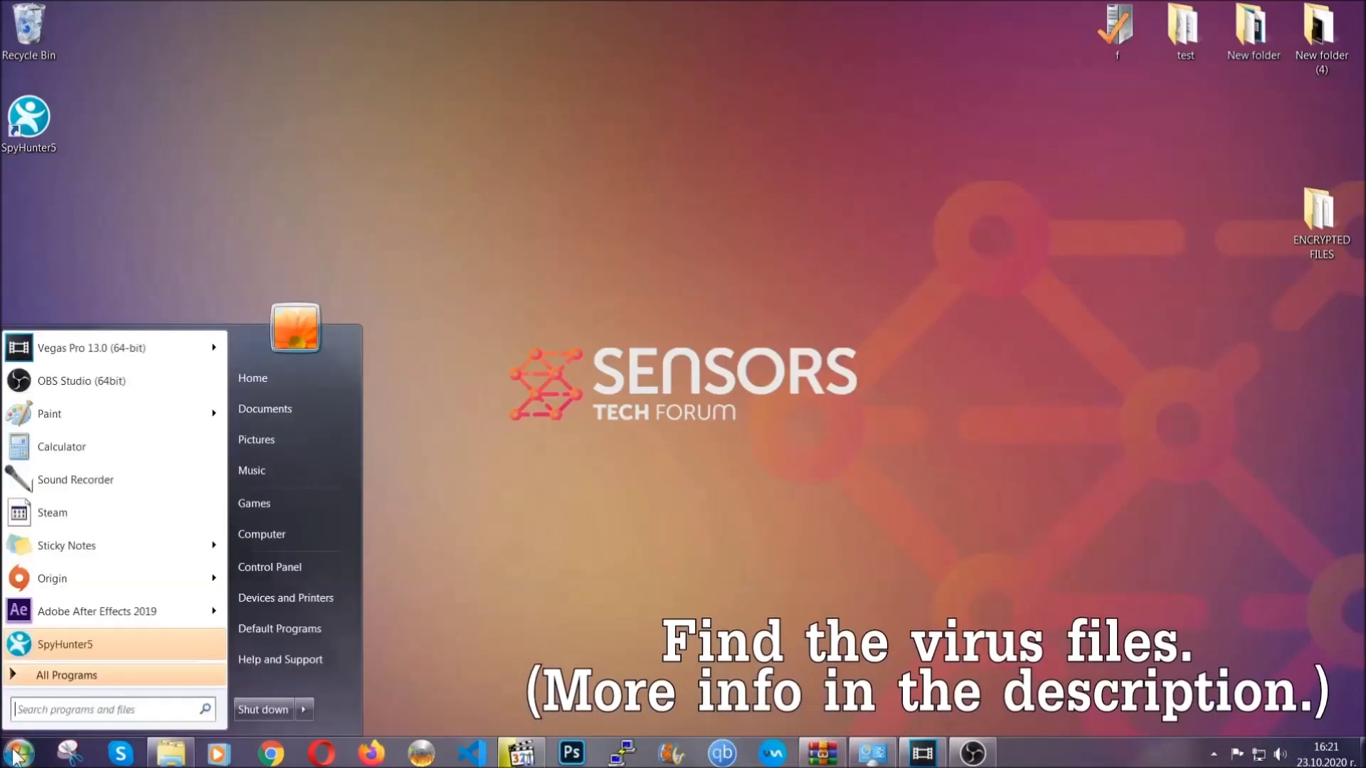
{"action": "left_click", "coordinate": [280, 532]}
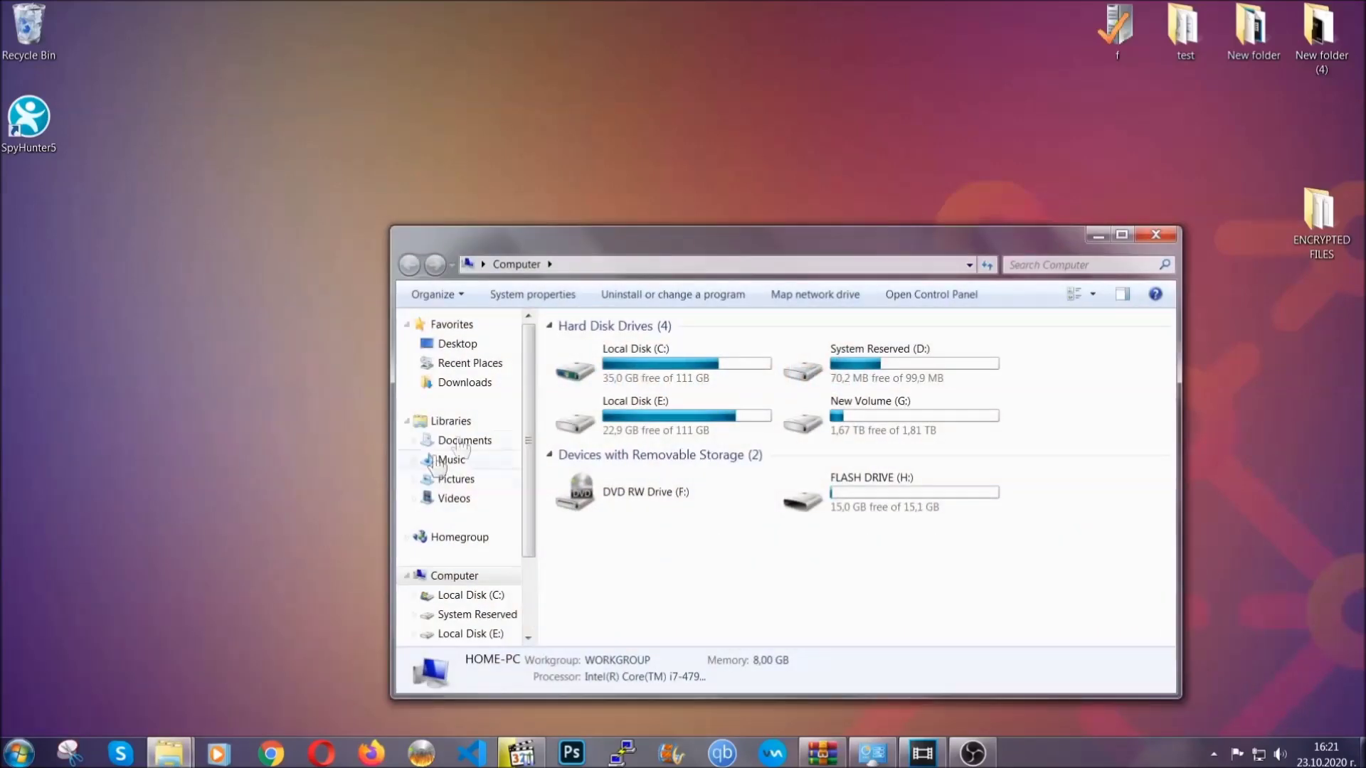
{"action": "left_click_drag", "start_coordinate": [743, 250], "coordinate": [653, 189]}
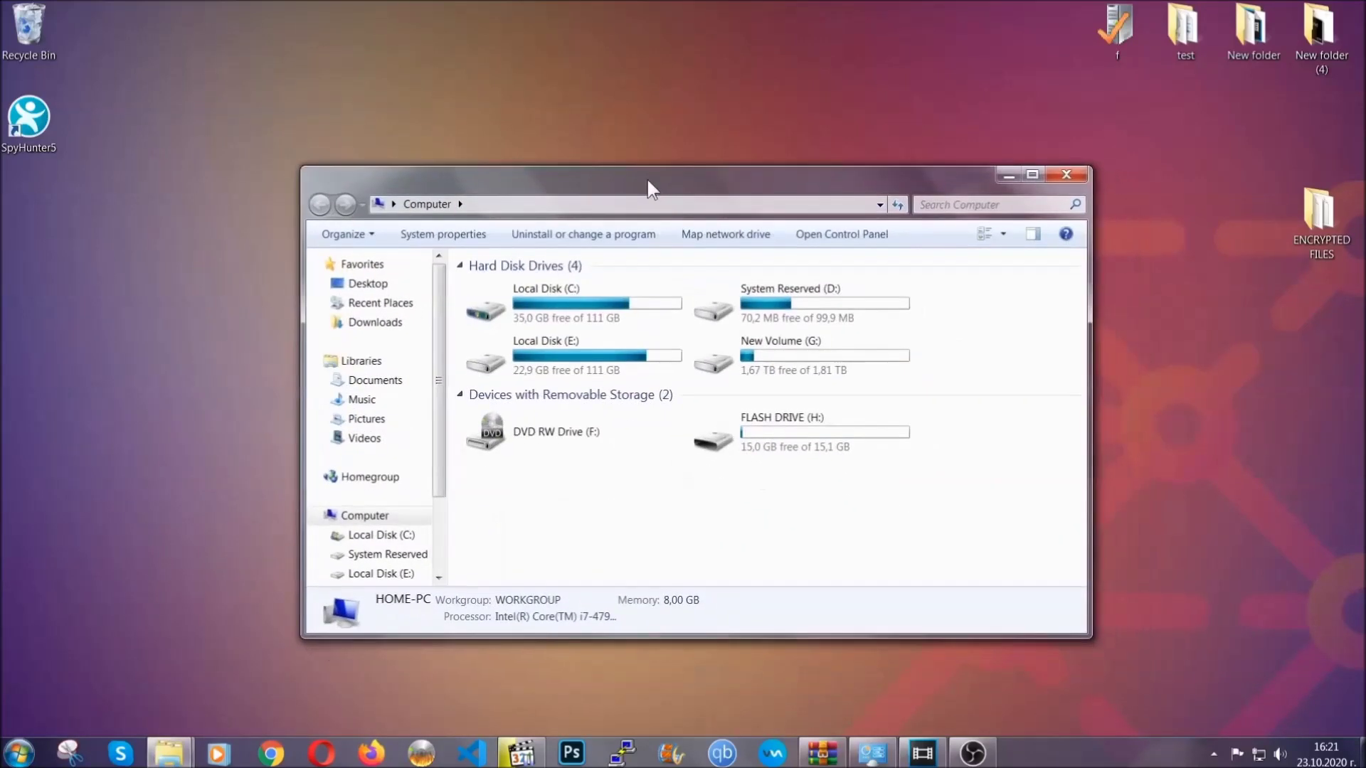
{"action": "left_click", "coordinate": [928, 205]}
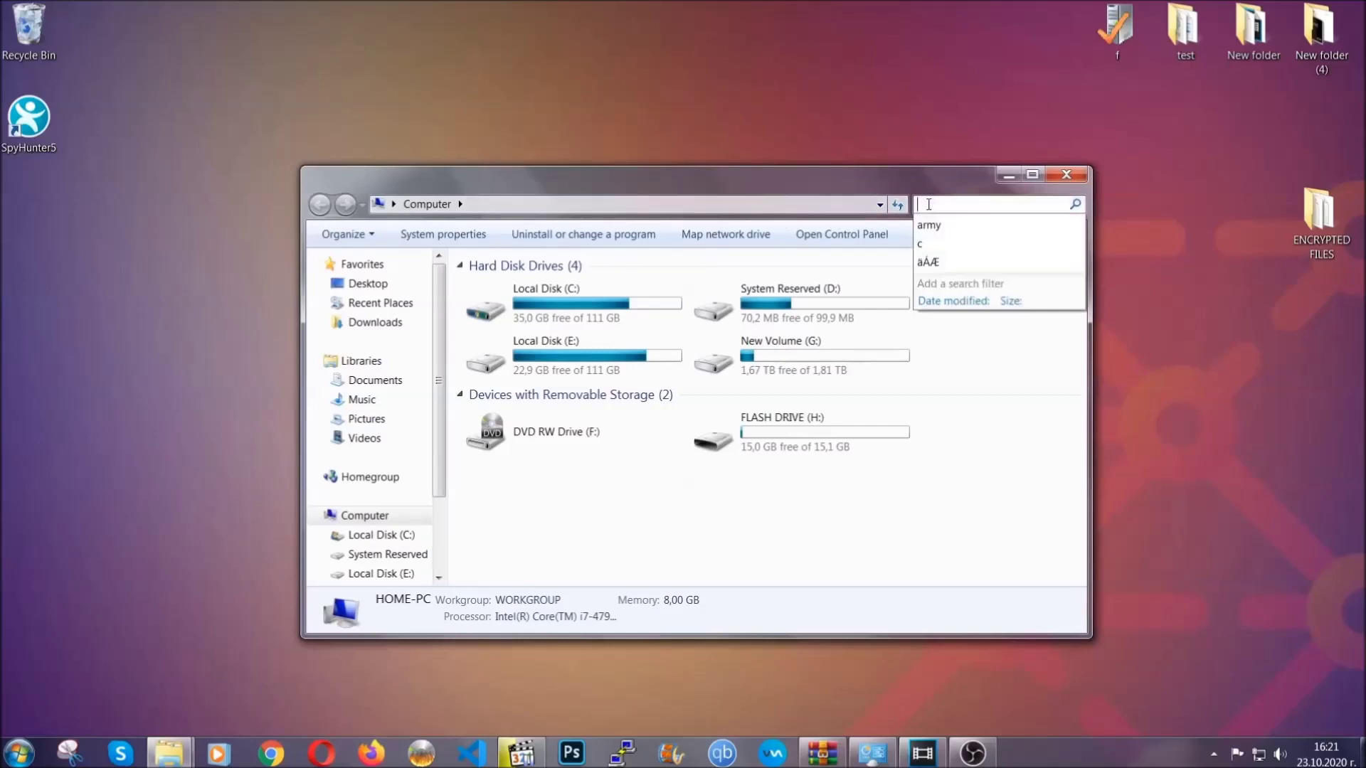
{"action": "type", "text": "file"}
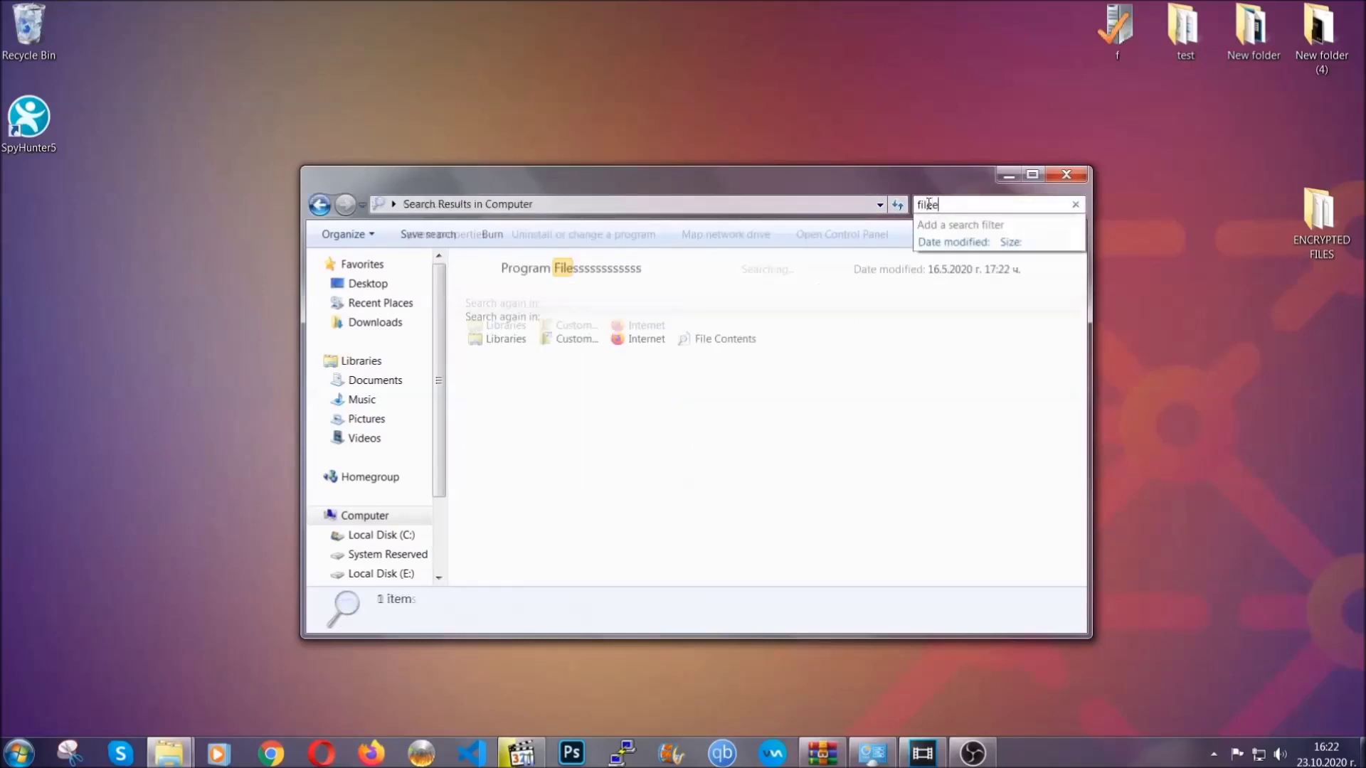
{"action": "type", "text": "extension:exe "}
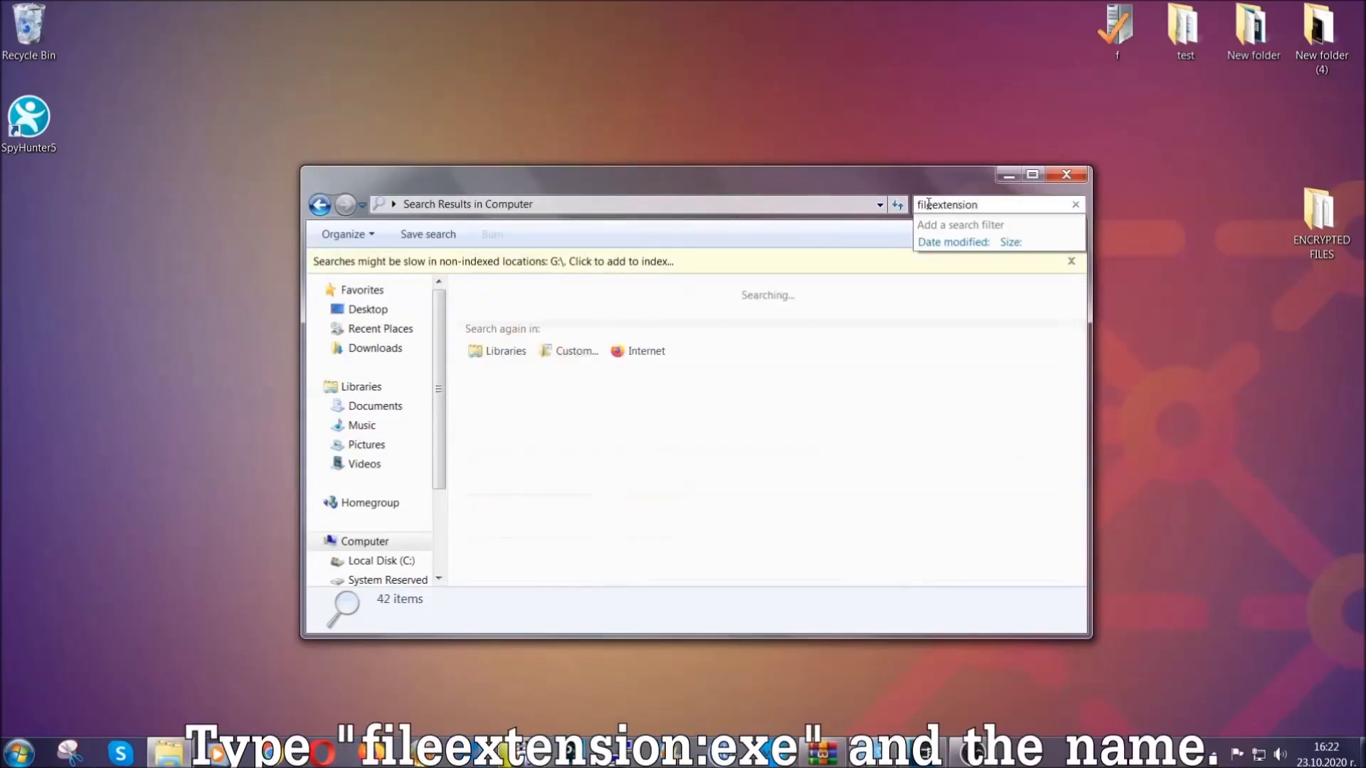
{"action": "type", "text": "E"}
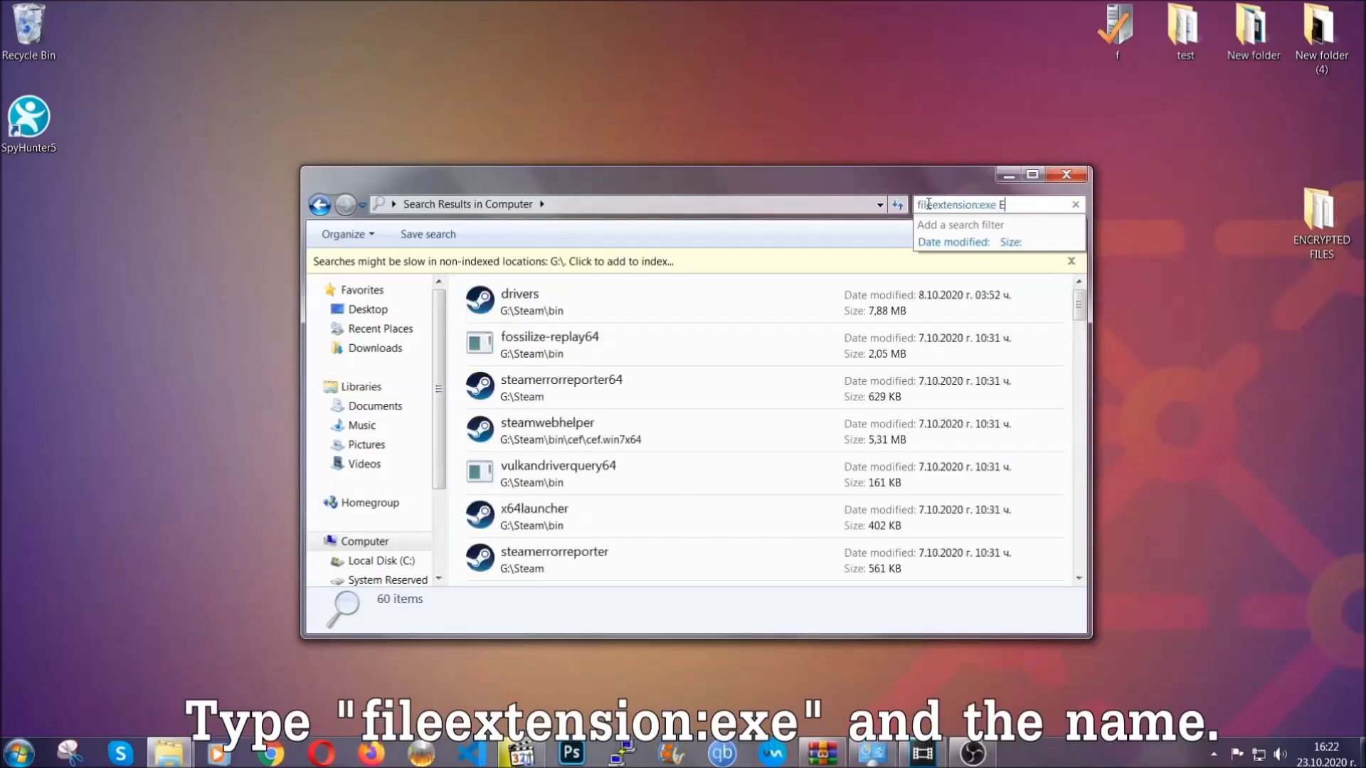
{"action": "type", "text": "xample Virus Name"}
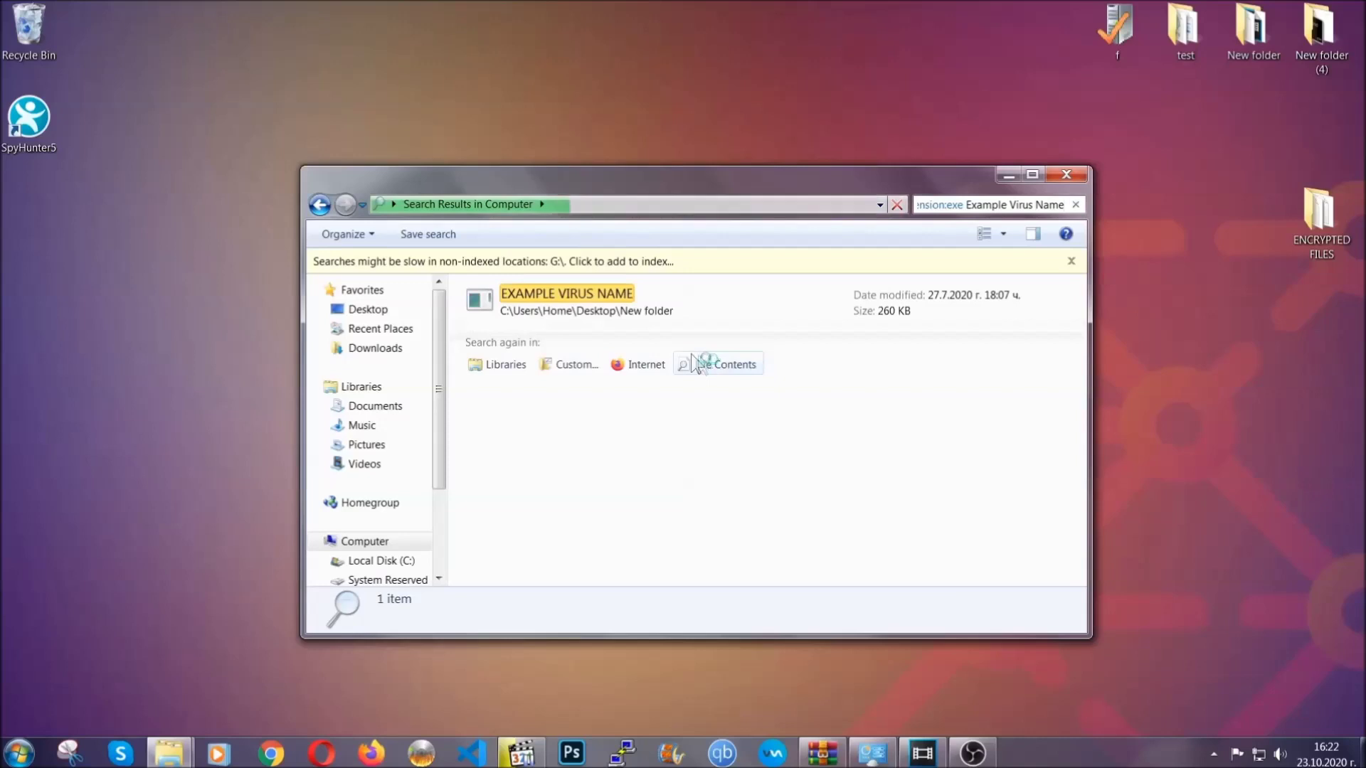
- Delete the EXAMPLE VIRUS NAME result to the Recycle Bin and close the search window
{"action": "left_click", "coordinate": [599, 295]}
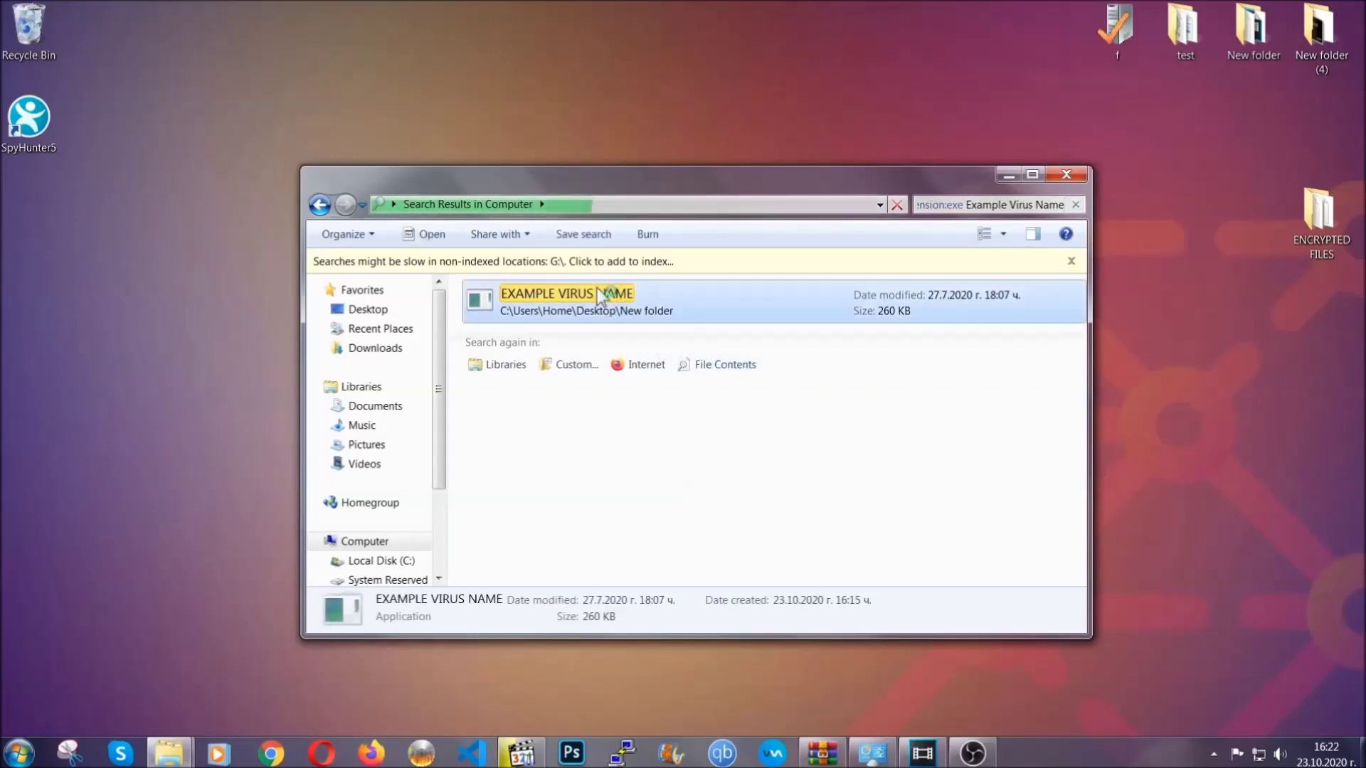
{"action": "right_click", "coordinate": [599, 297]}
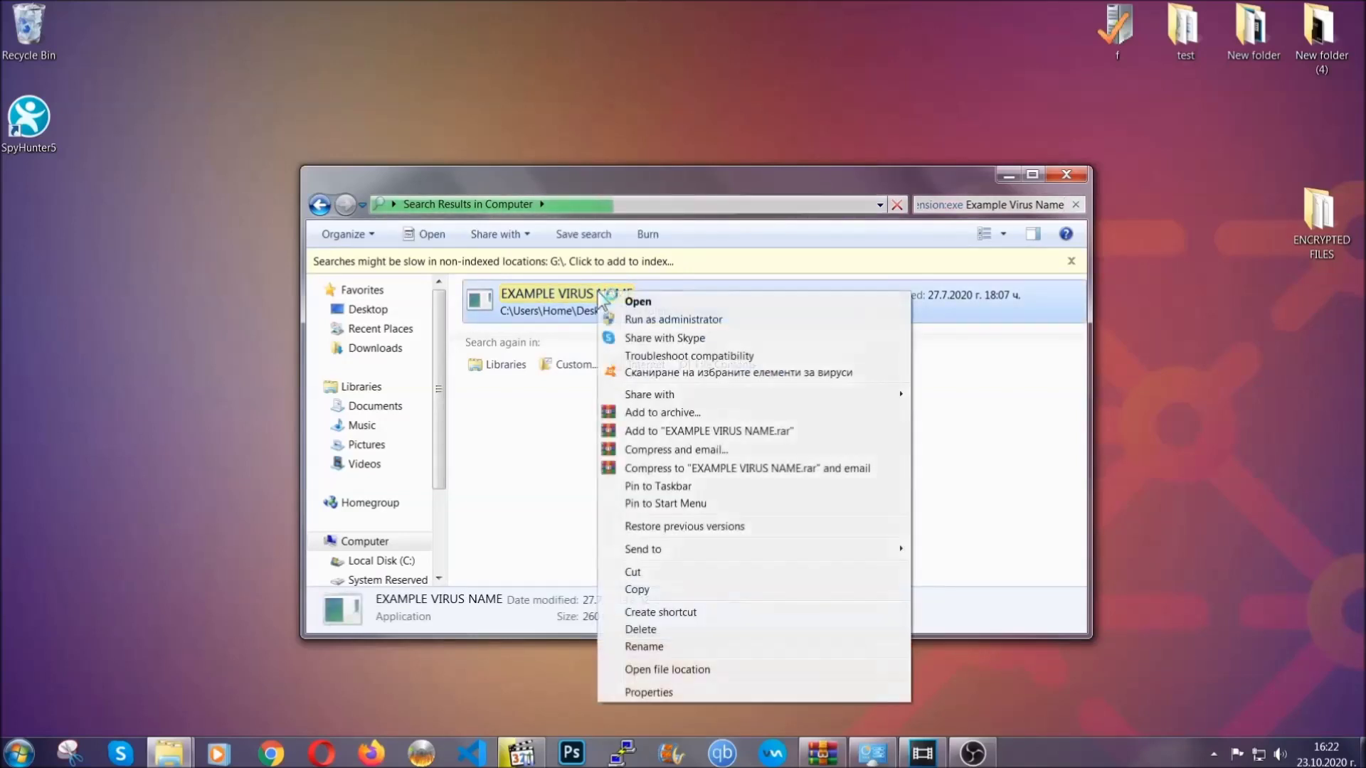
{"action": "left_click", "coordinate": [659, 630]}
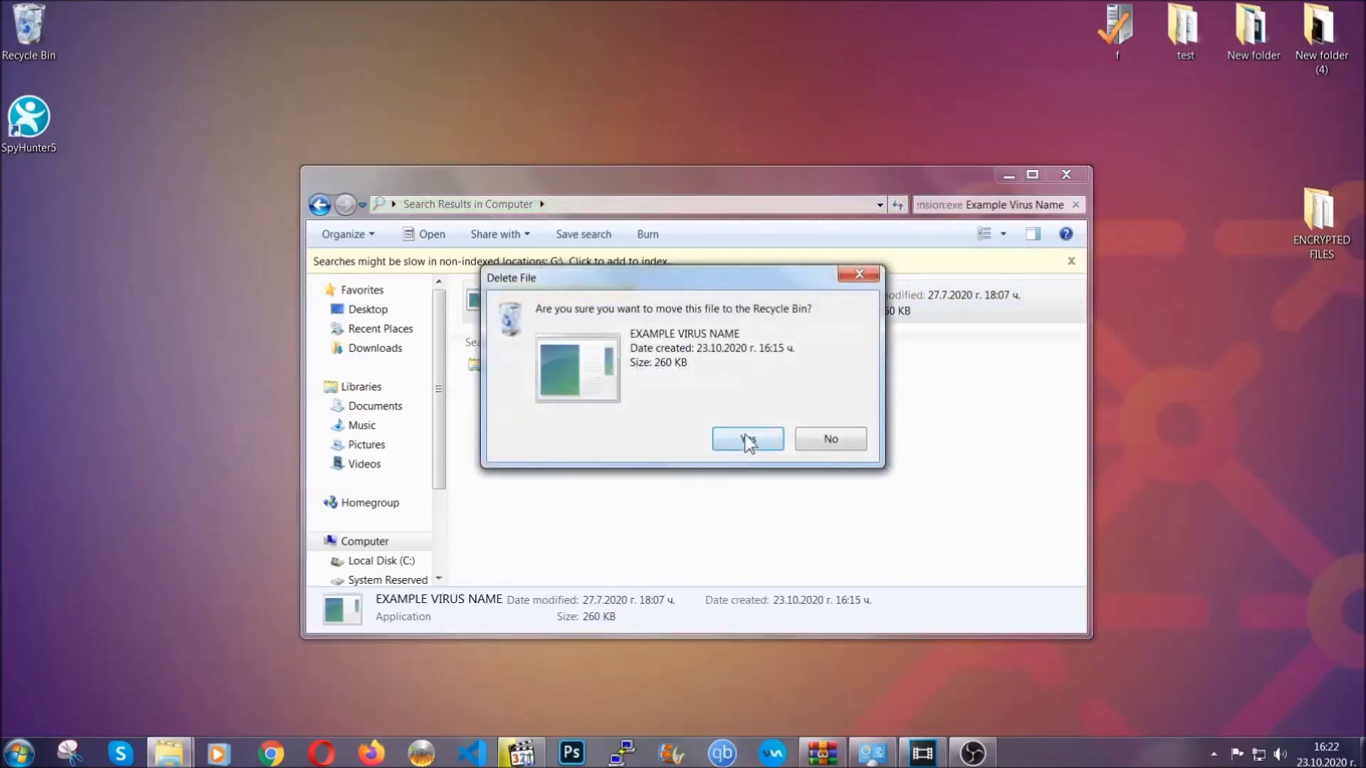
{"action": "left_click", "coordinate": [747, 439]}
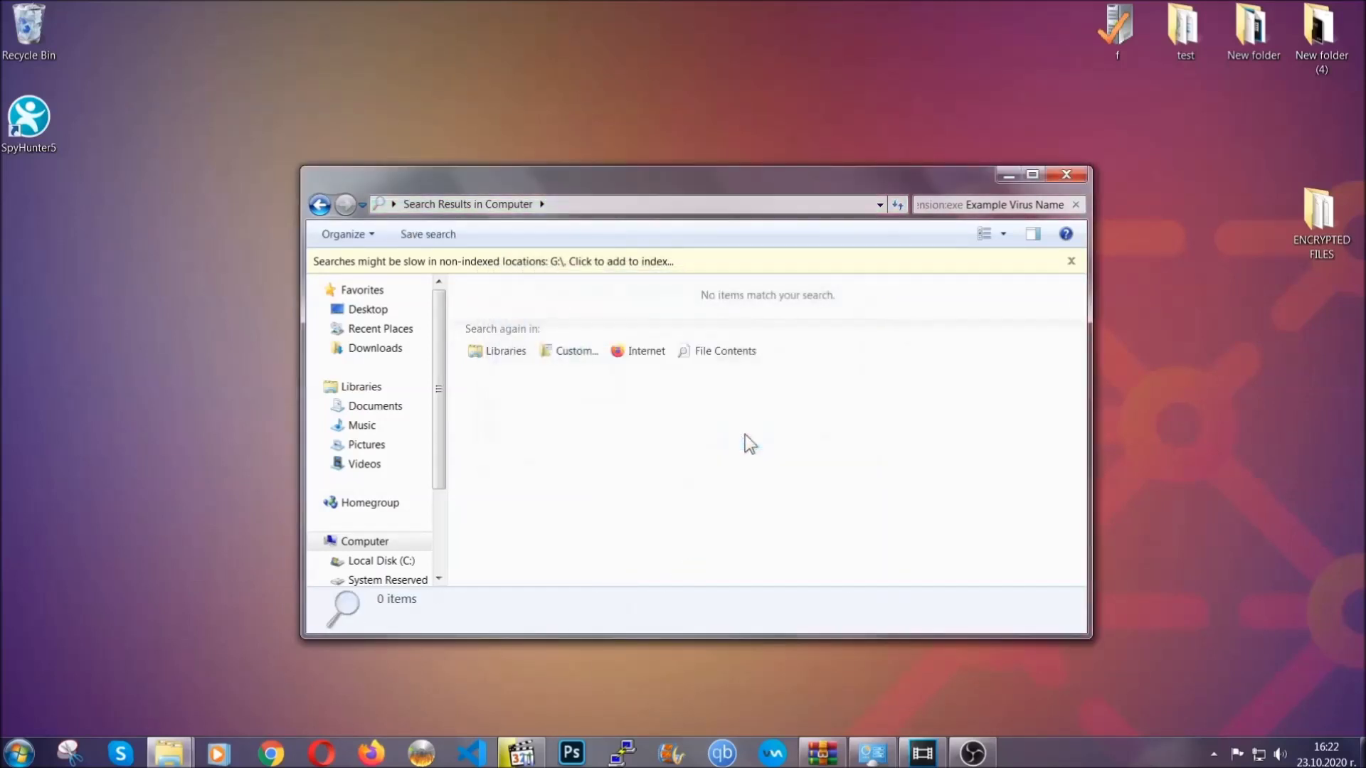
{"action": "left_click", "coordinate": [1067, 174]}
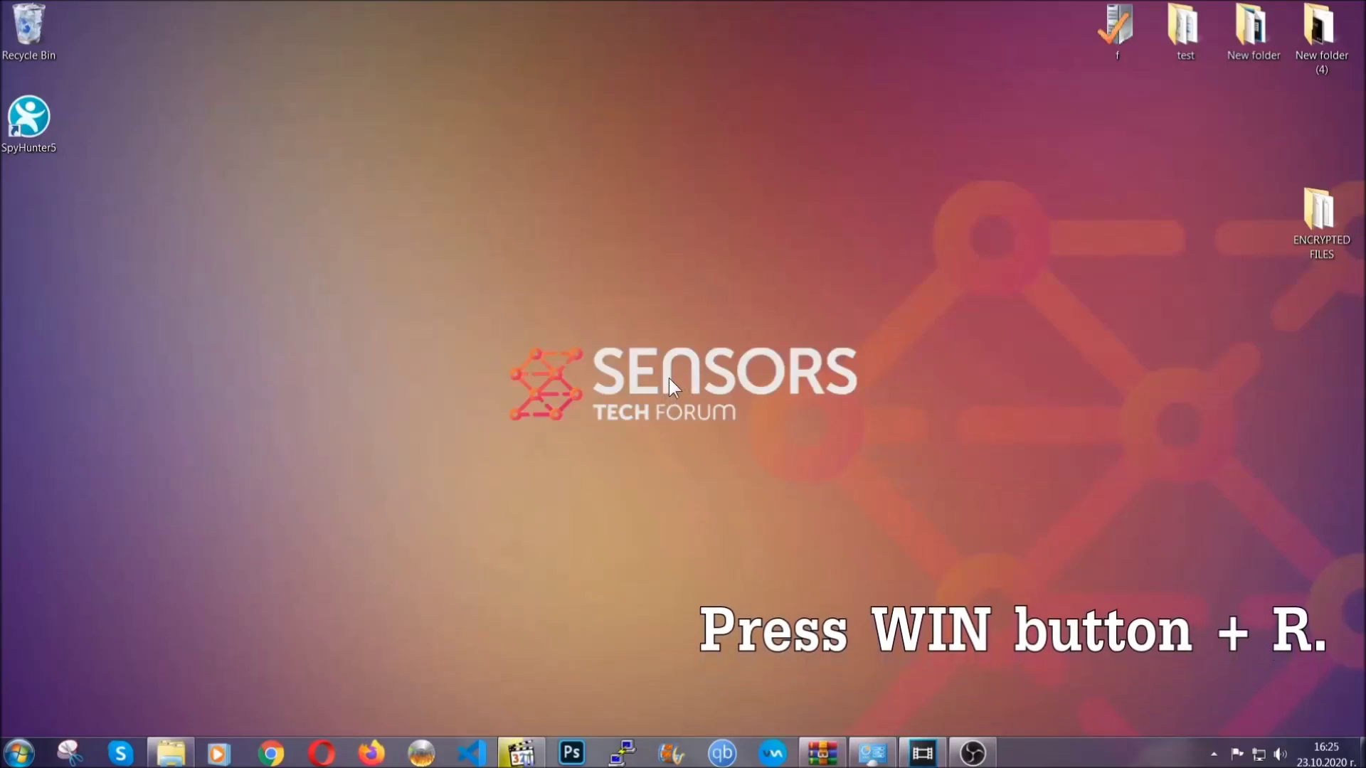
- Launch Registry Editor by running REGEDIT from the Run prompt
{"action": "key", "text": "super+r"}
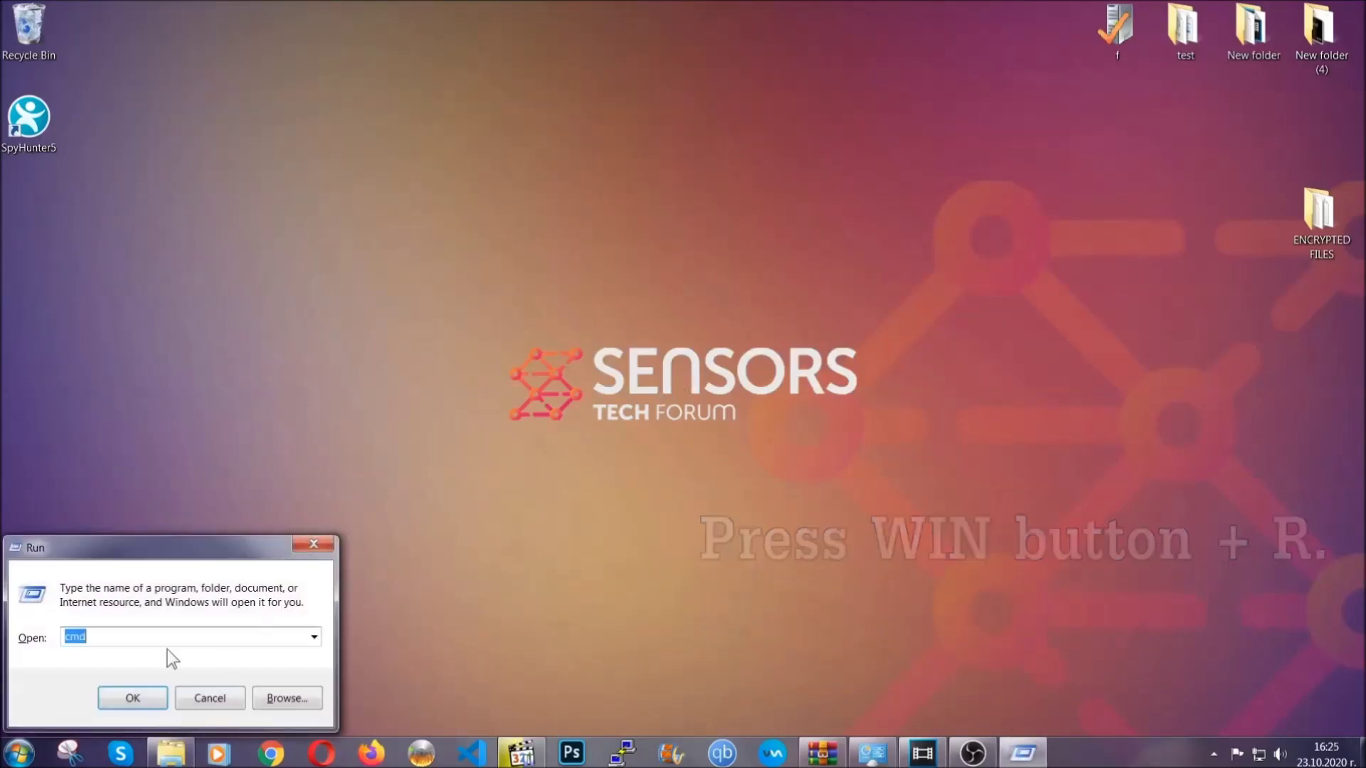
{"action": "left_click", "coordinate": [129, 646]}
{"action": "key", "text": "BackSpace"}
{"action": "key", "text": "BackSpace"}
{"action": "key", "text": "BackSpace"}
{"action": "type", "text": "REGEDIT"}
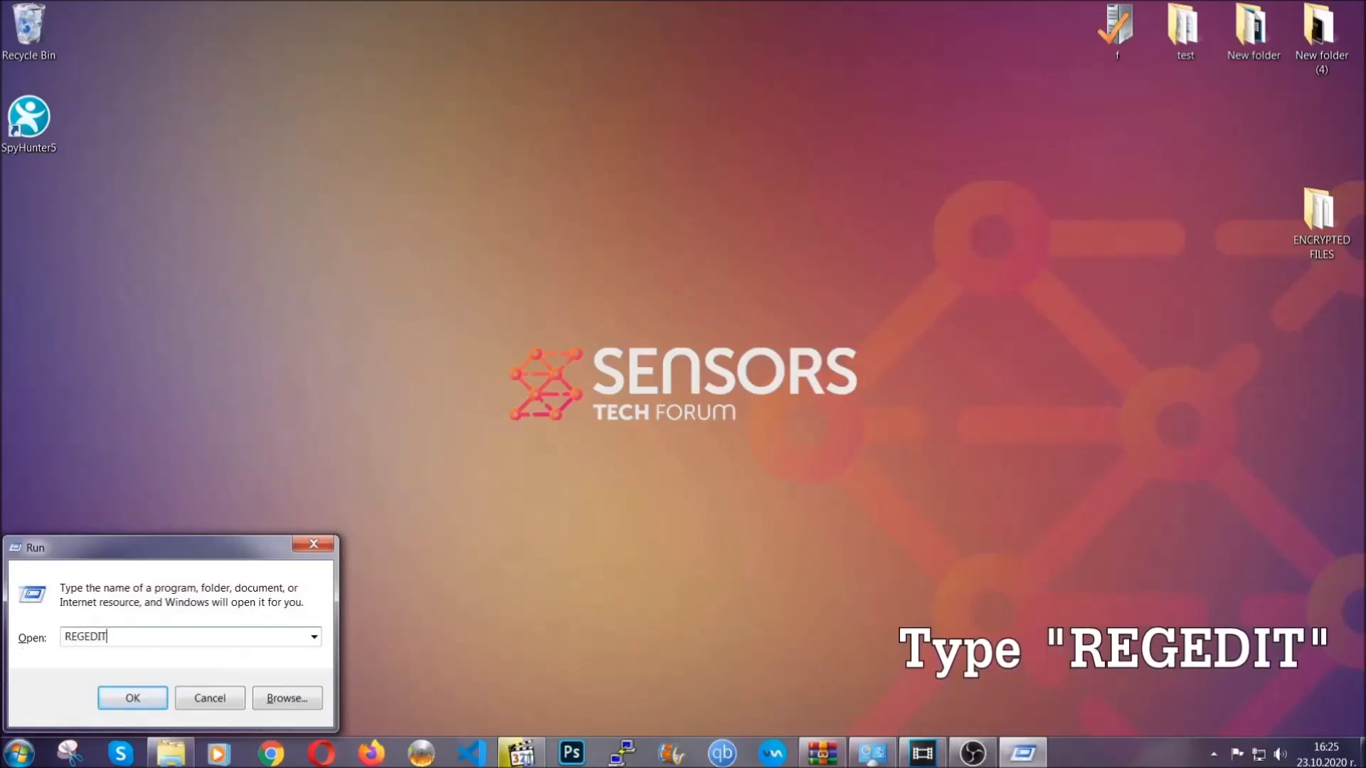
{"action": "left_click", "coordinate": [117, 694]}
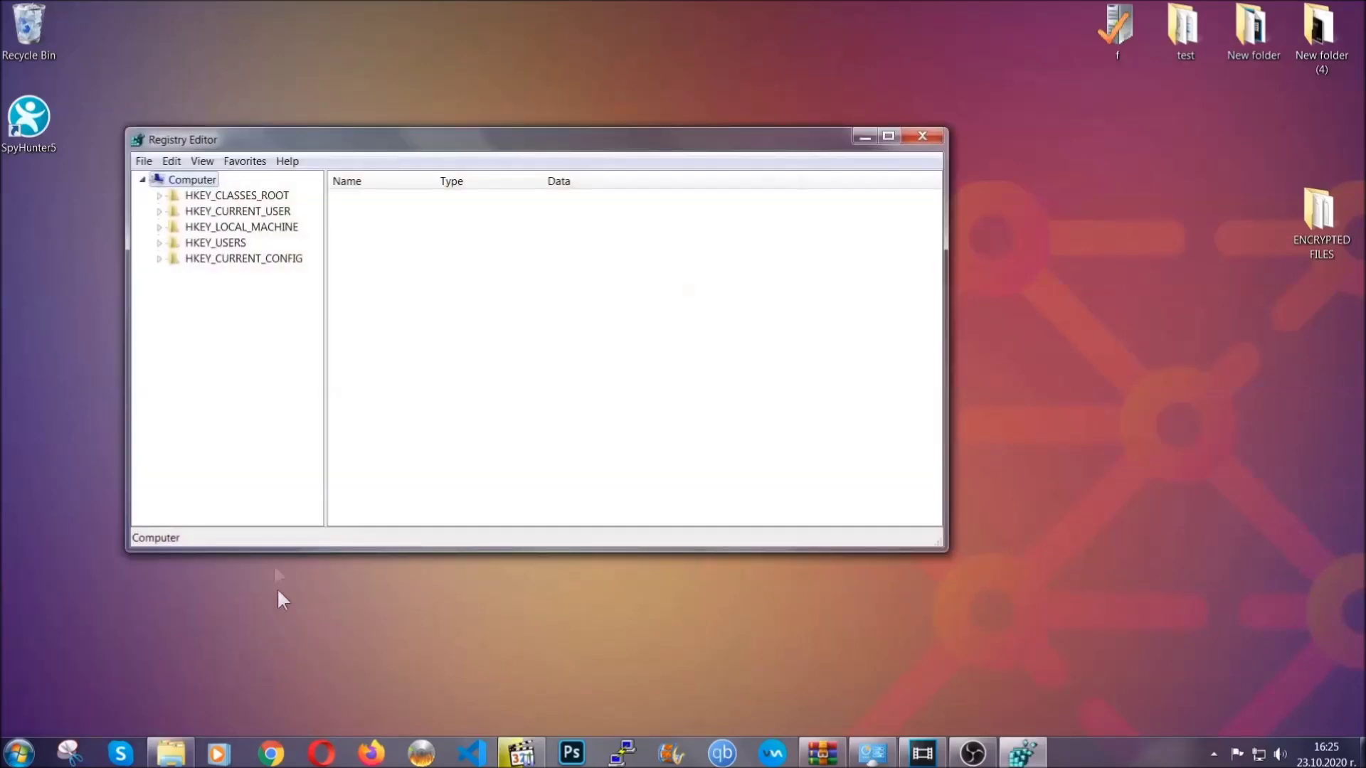
- Export the entire registry to the desktop as BACKUP.reg
{"action": "left_click", "coordinate": [144, 161]}
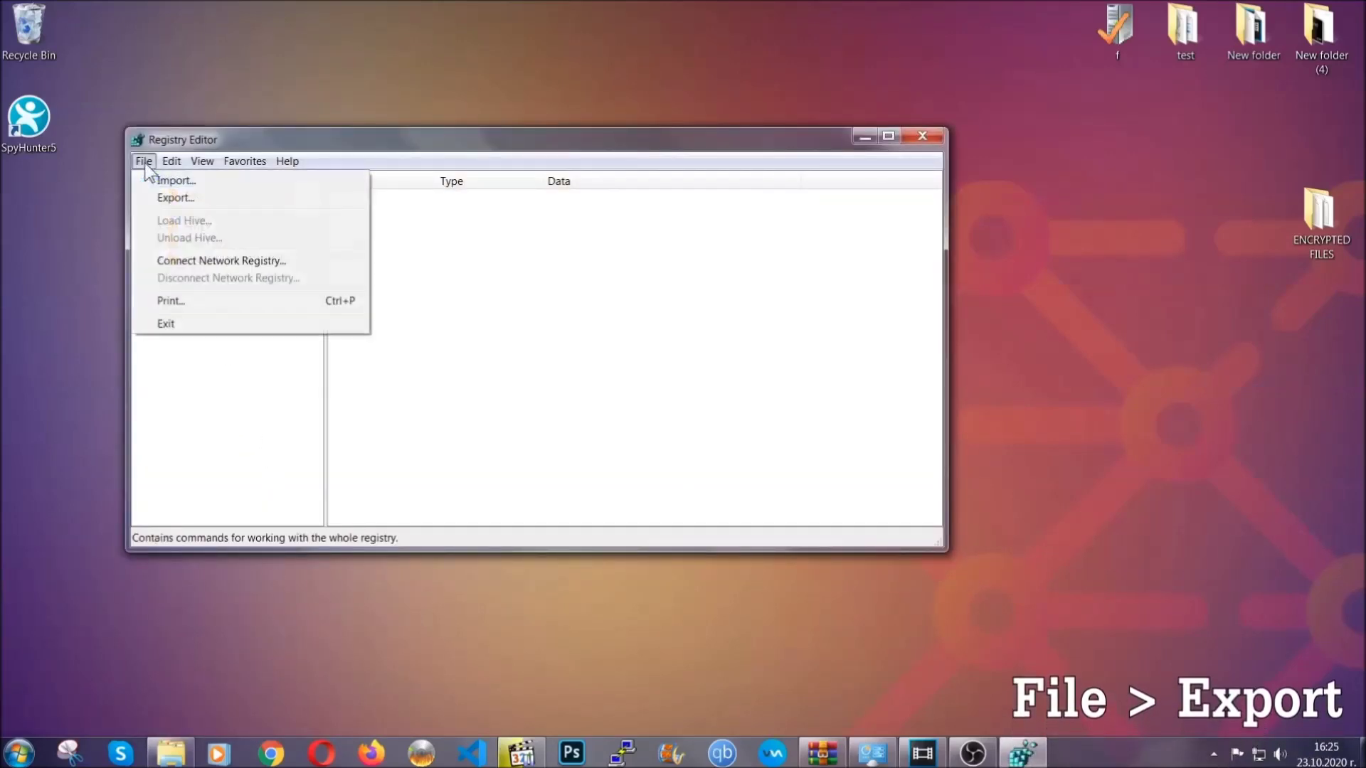
{"action": "left_click", "coordinate": [177, 196]}
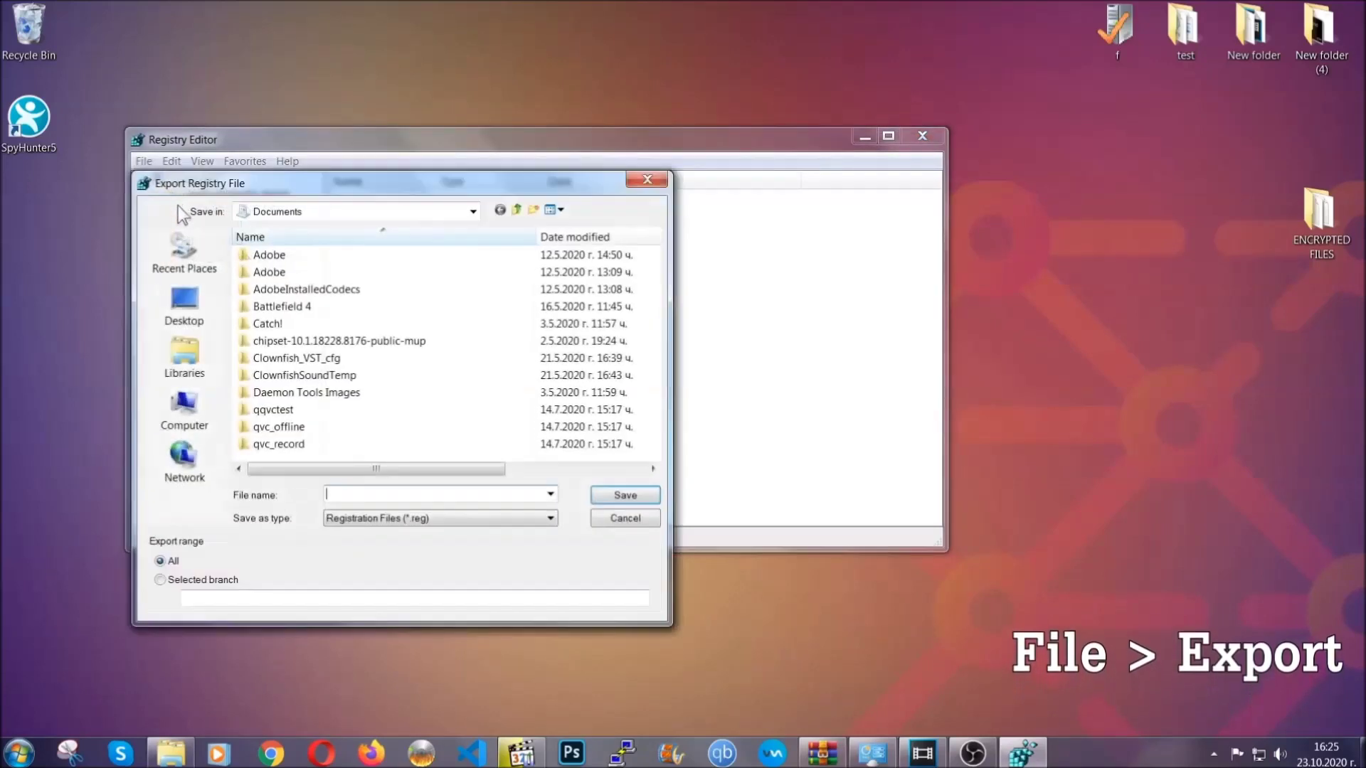
{"action": "left_click", "coordinate": [179, 305]}
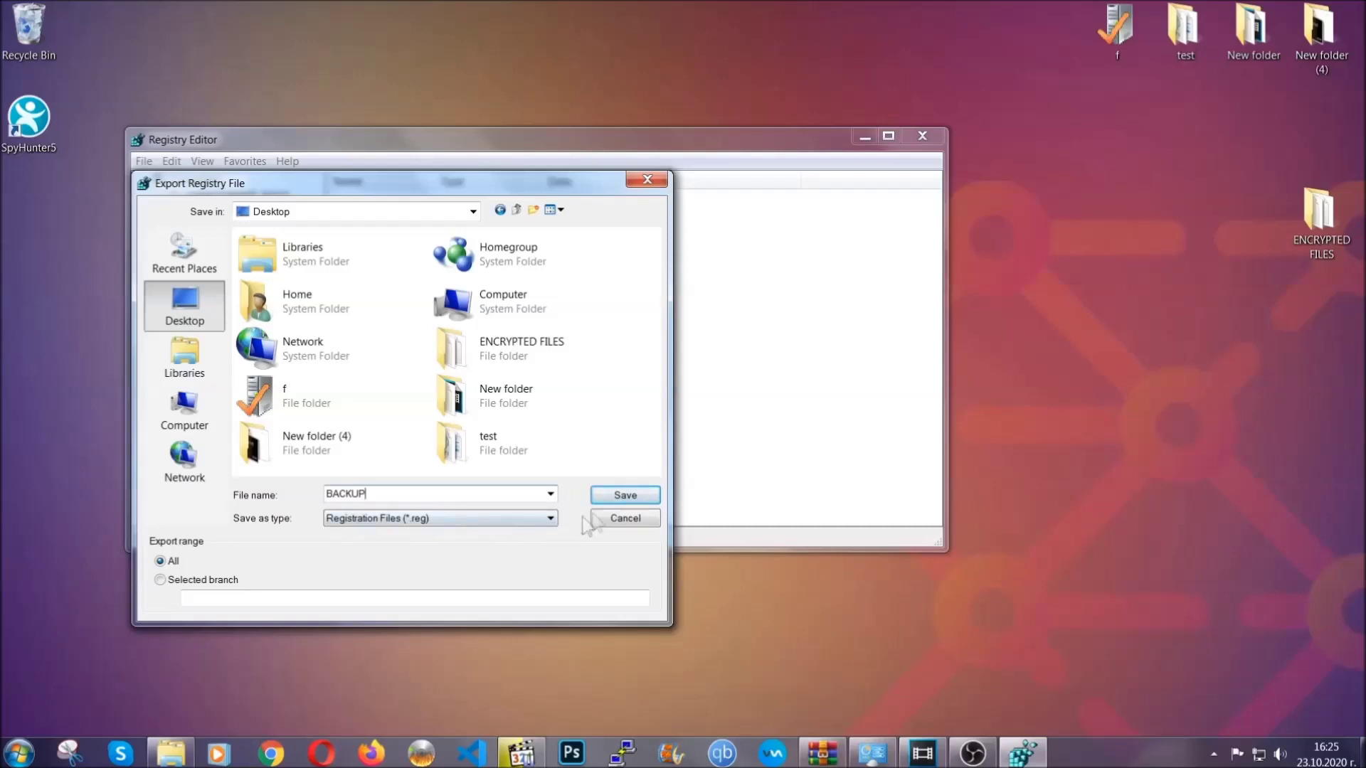
{"action": "left_click", "coordinate": [615, 497]}
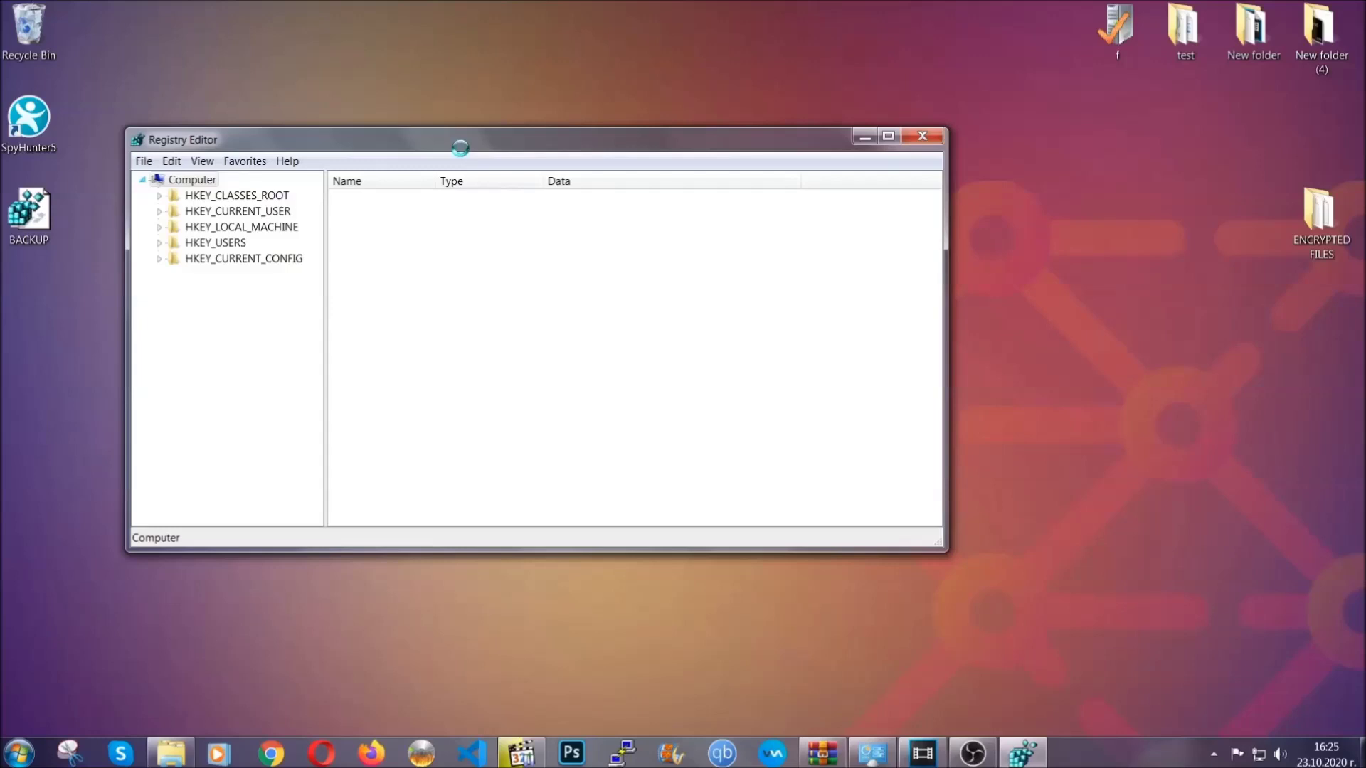
{"action": "left_click_drag", "start_coordinate": [460, 148], "coordinate": [596, 193]}
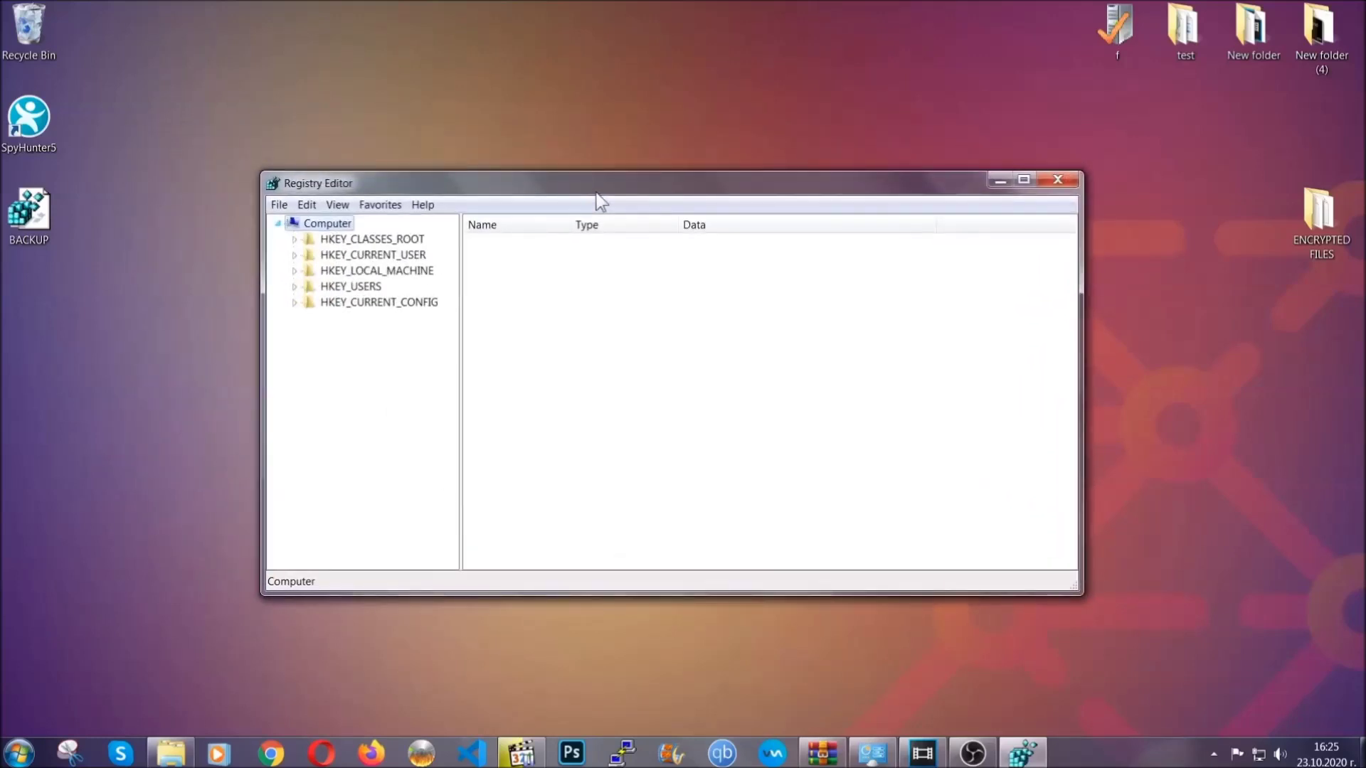
- Find 'RunOnce' to jump to HKCU\Software\Microsoft\Windows\CurrentVersion\RunOnce
{"action": "left_click", "coordinate": [279, 205]}
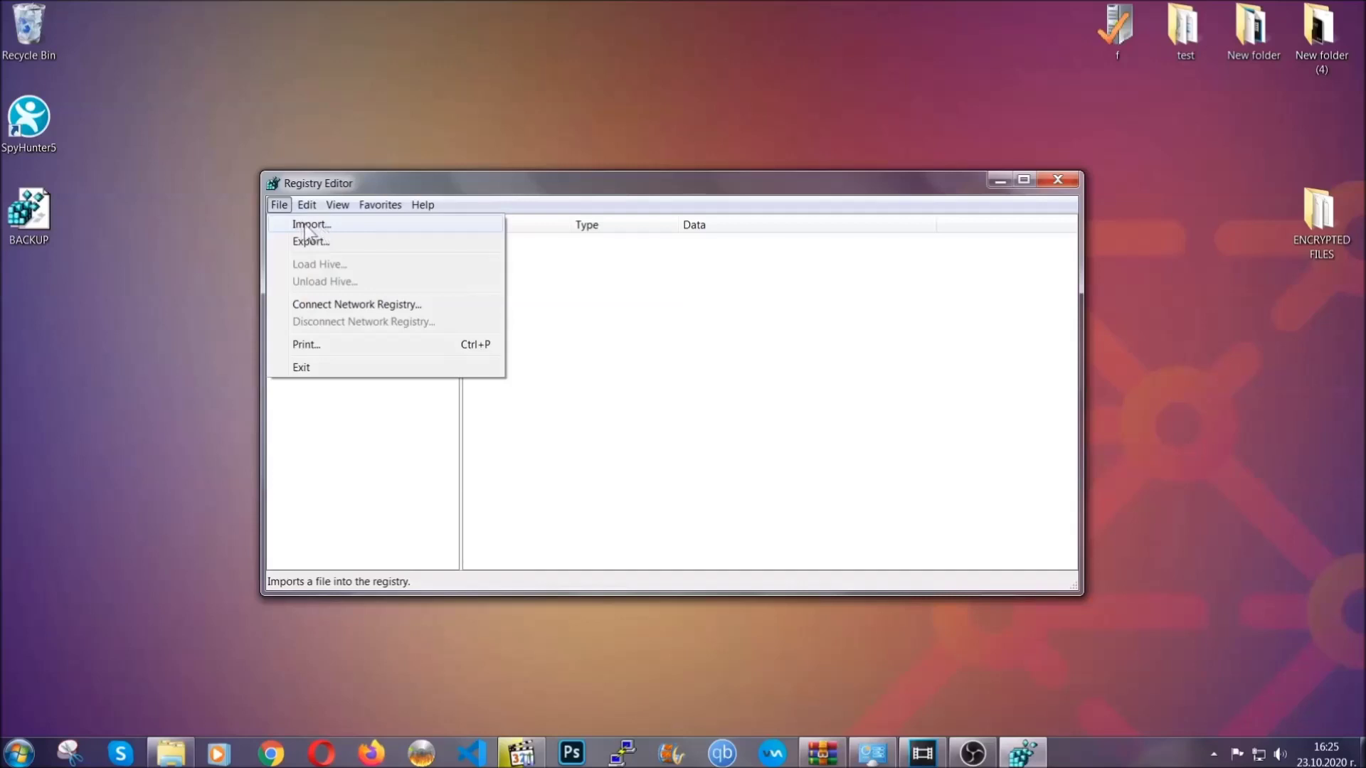
{"action": "left_click", "coordinate": [279, 205]}
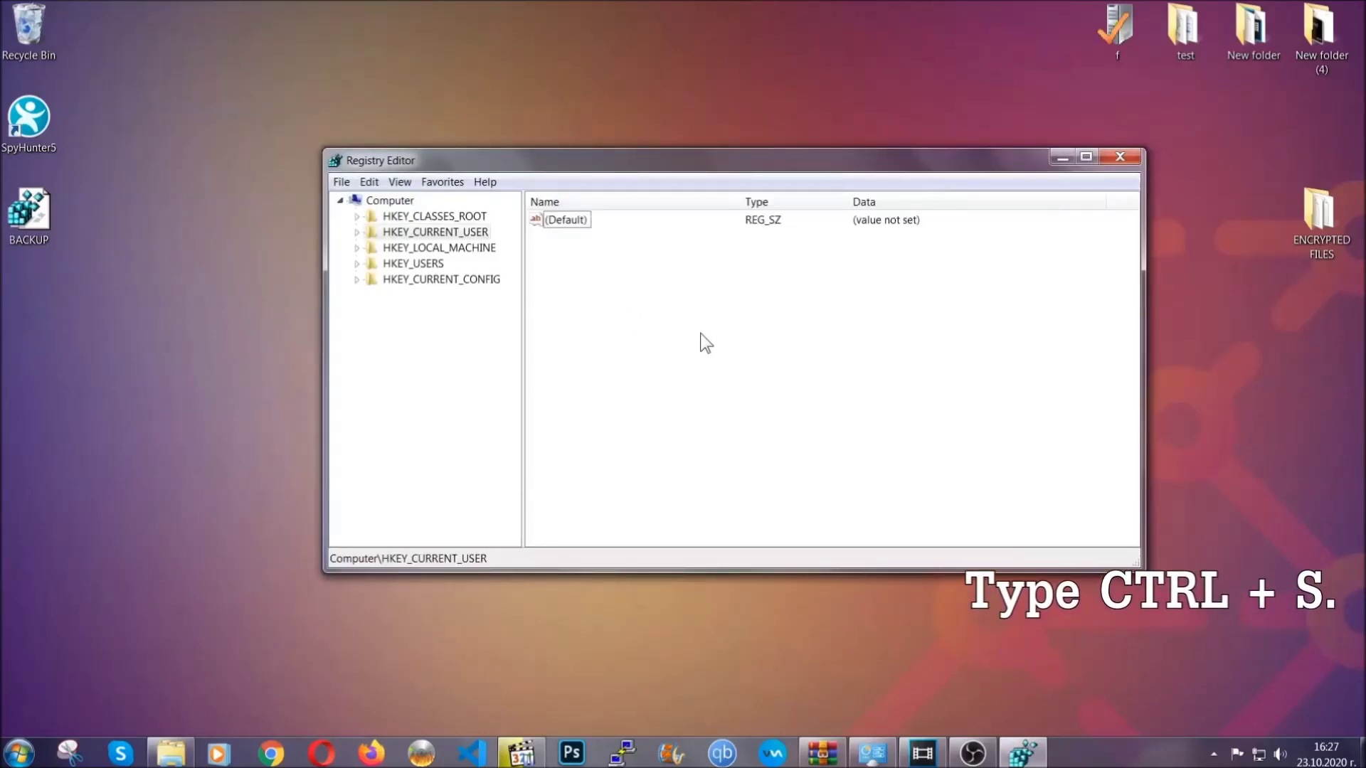
{"action": "key", "text": "ctrl+f"}
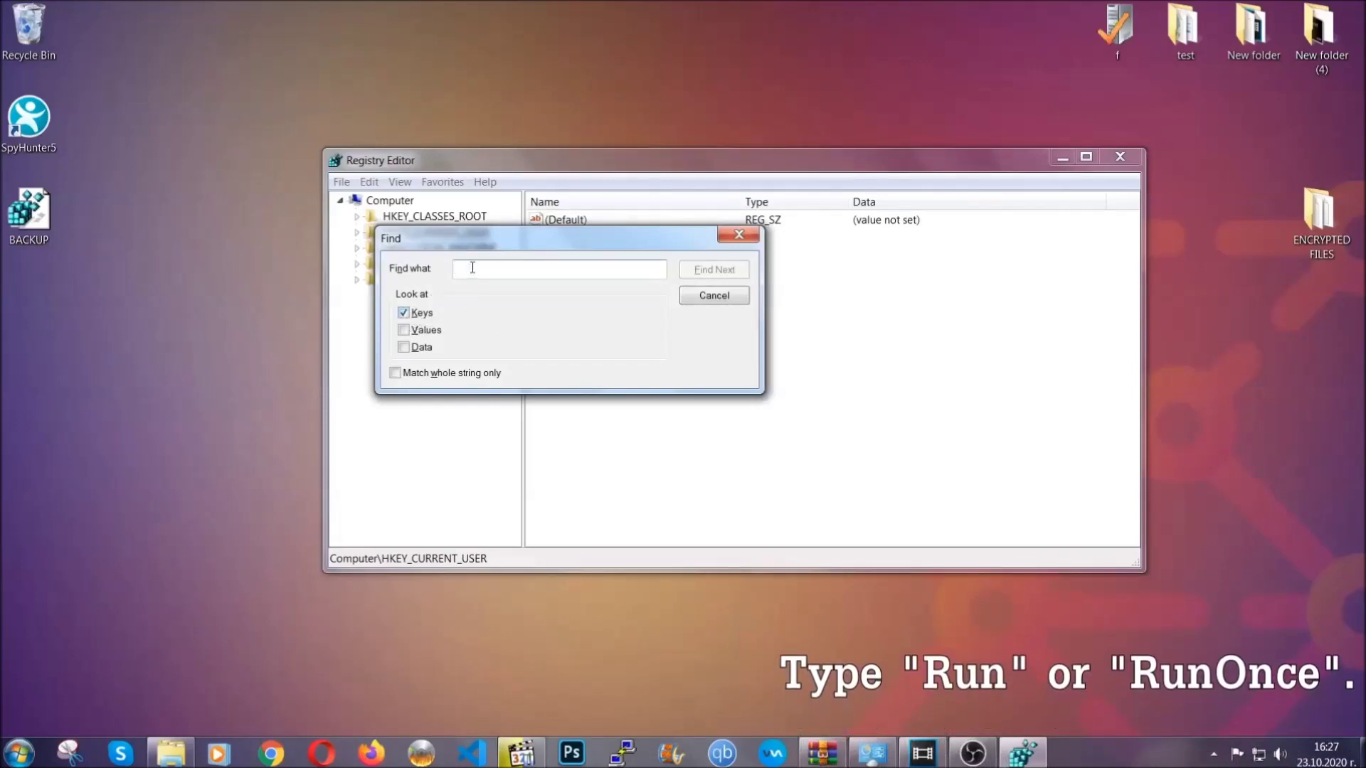
{"action": "type", "text": "RunO"}
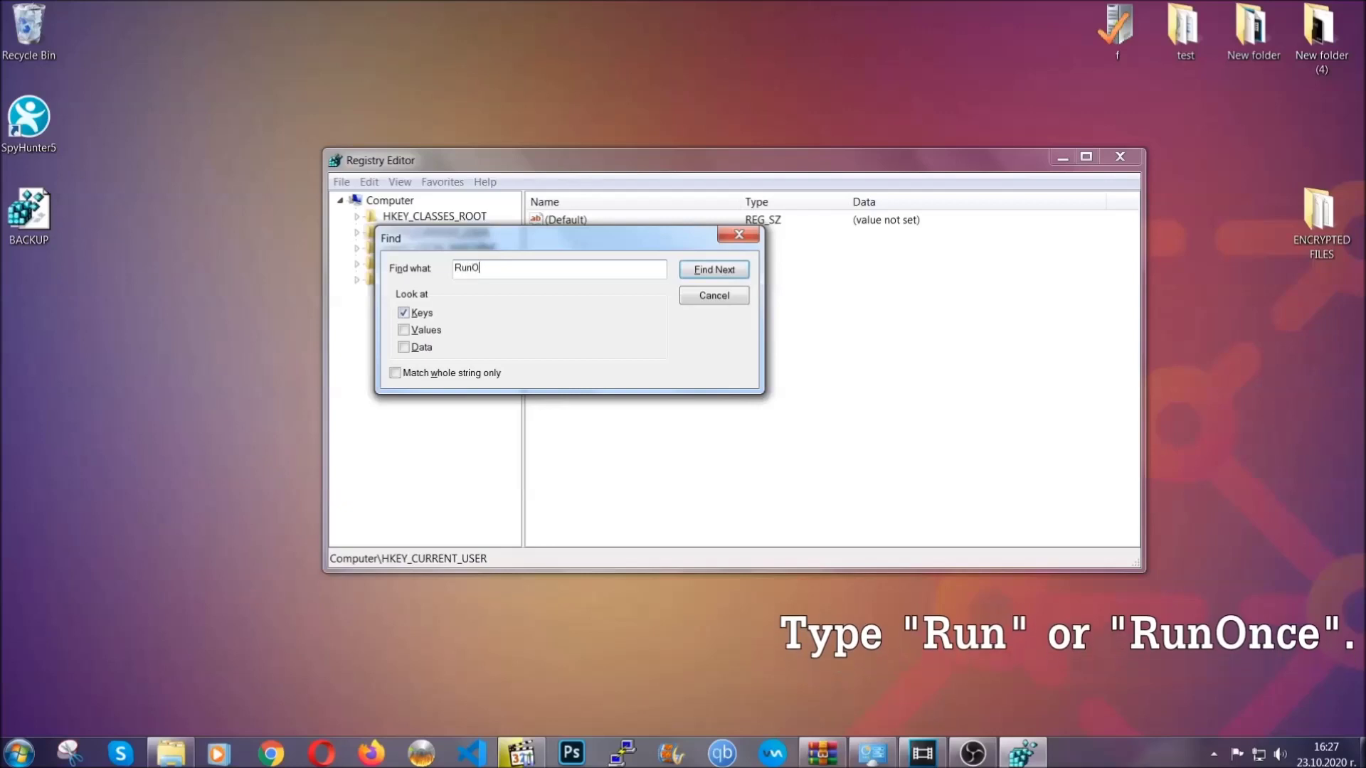
{"action": "type", "text": "nce"}
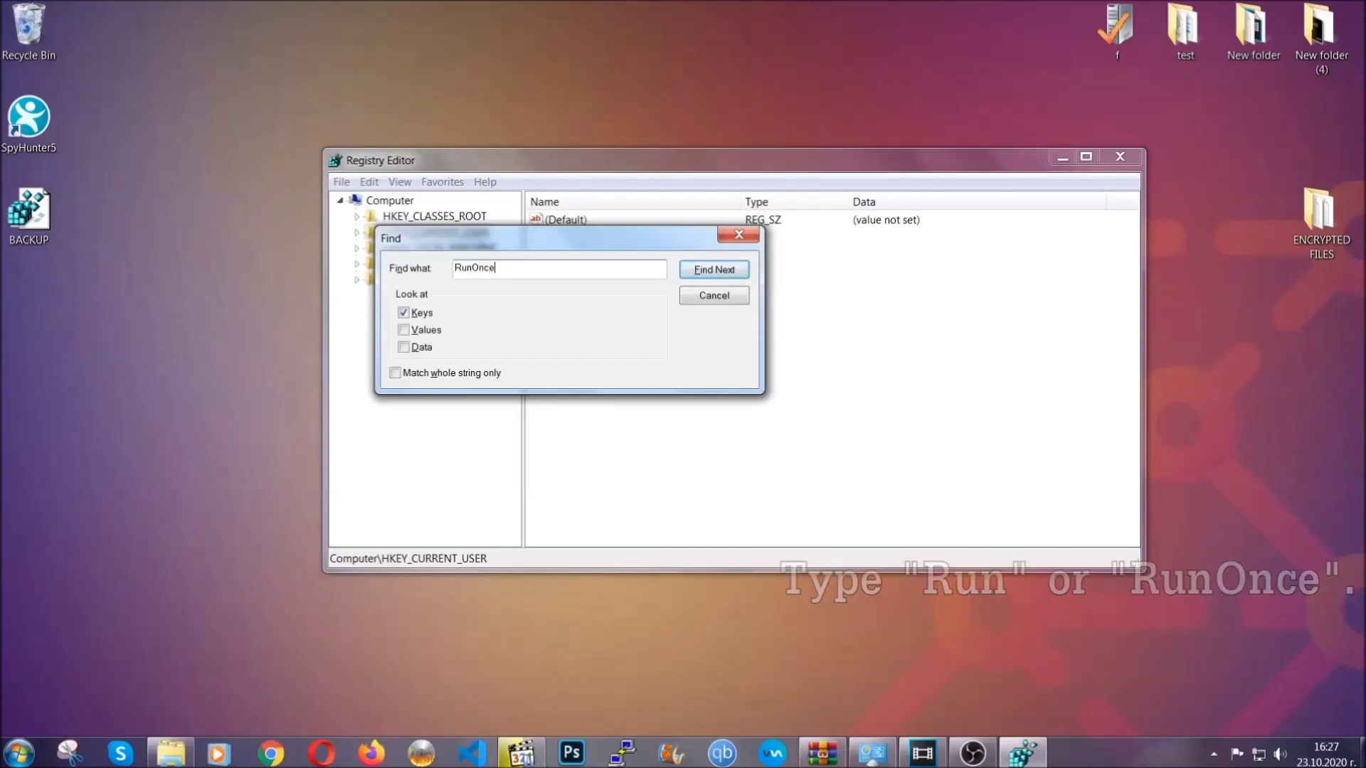
{"action": "left_click", "coordinate": [730, 272]}
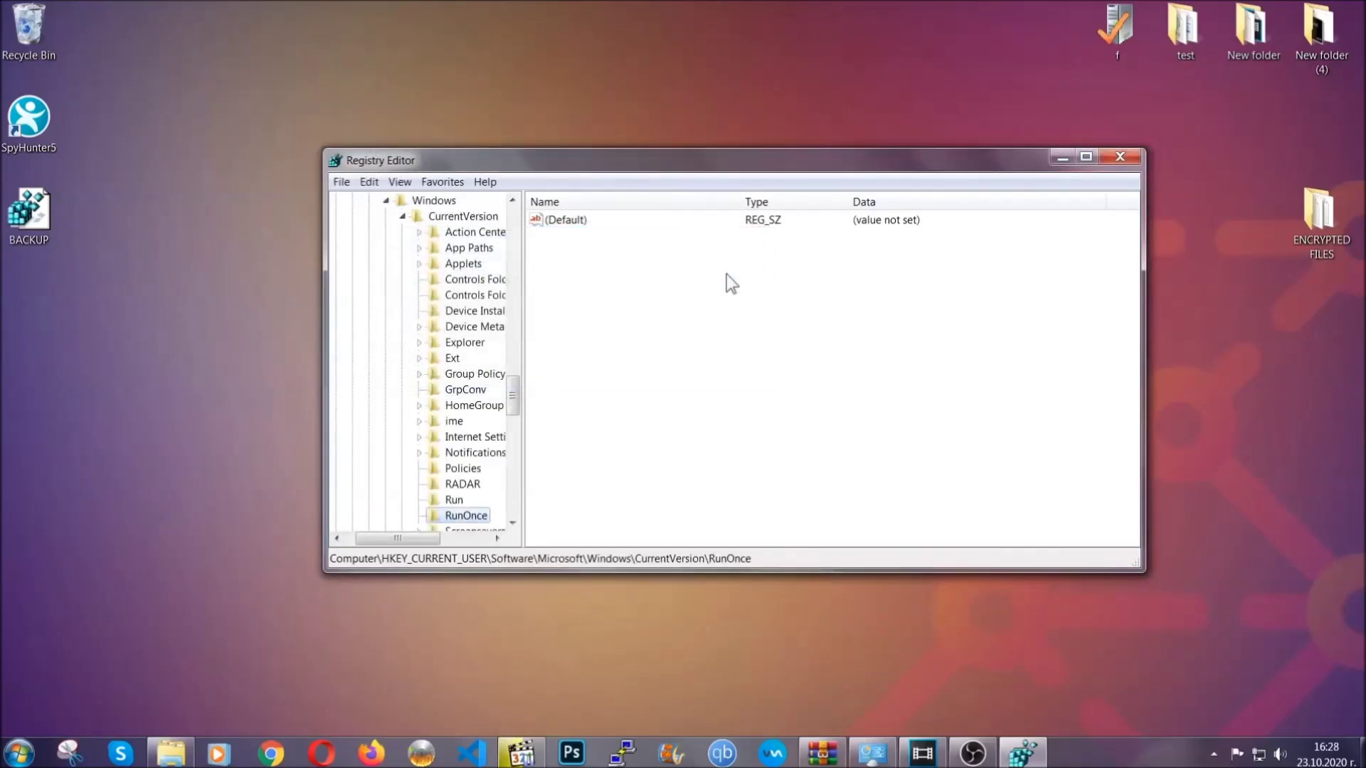
- Delete the THE VIRUS value from the Run key, leaving CCXProcess and Skype for Desktop
{"action": "scroll", "coordinate": [513, 409], "scroll_direction": "down", "scroll_amount": 3}
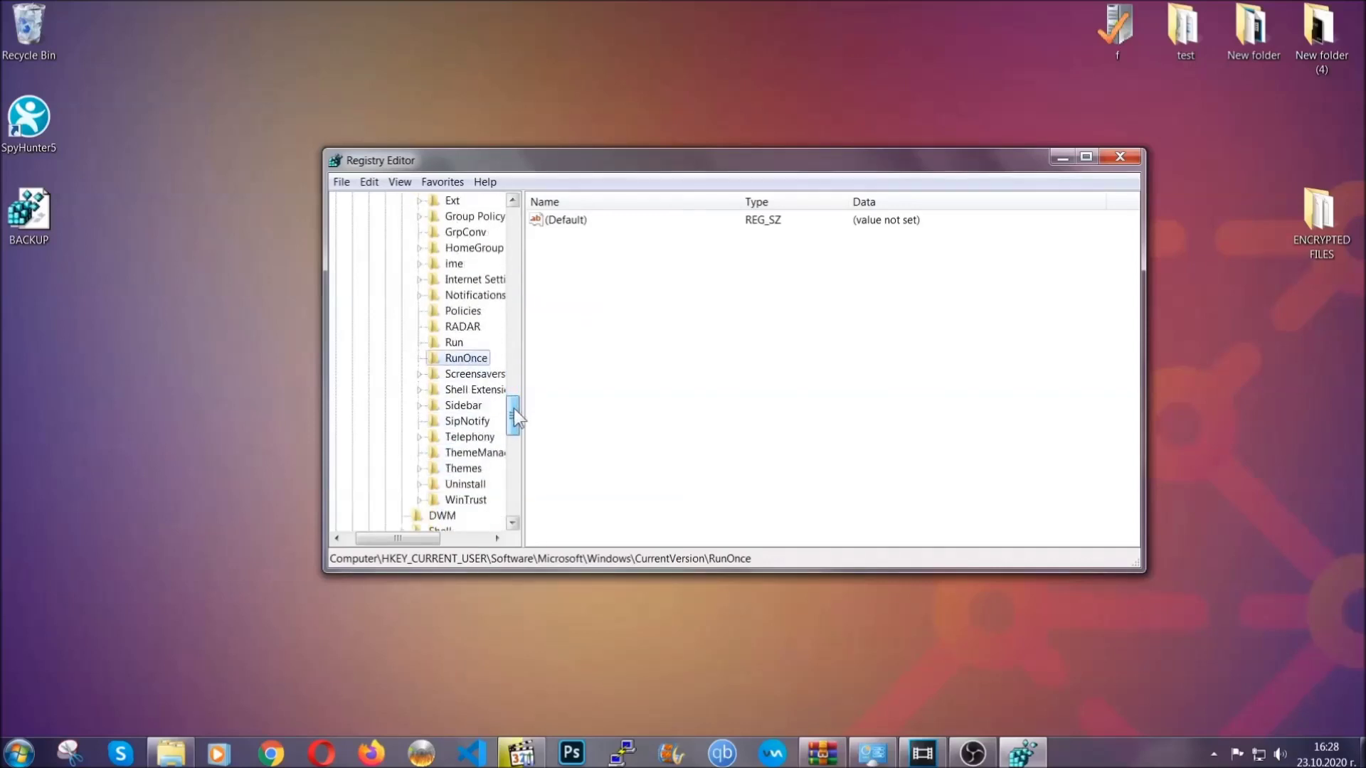
{"action": "left_click", "coordinate": [454, 342]}
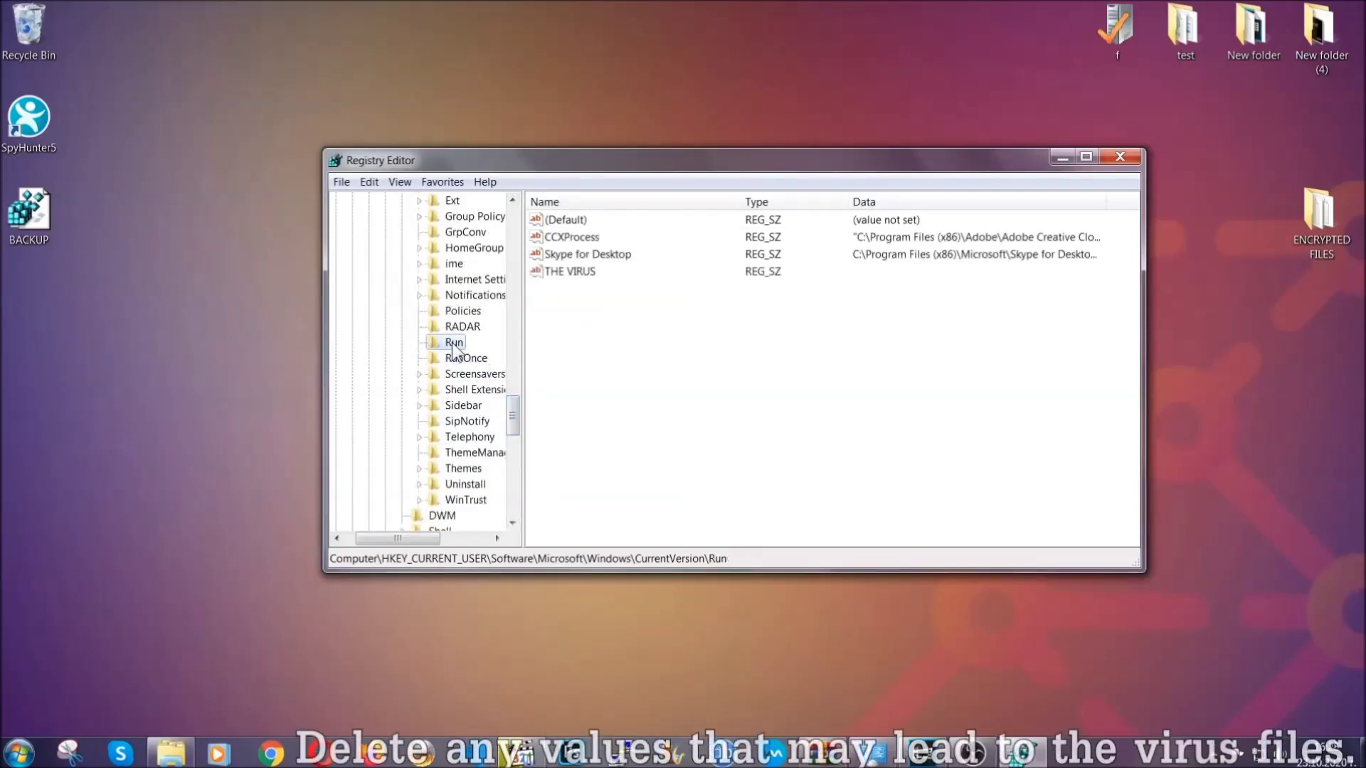
{"action": "left_click", "coordinate": [561, 273]}
{"action": "right_click", "coordinate": [560, 273]}
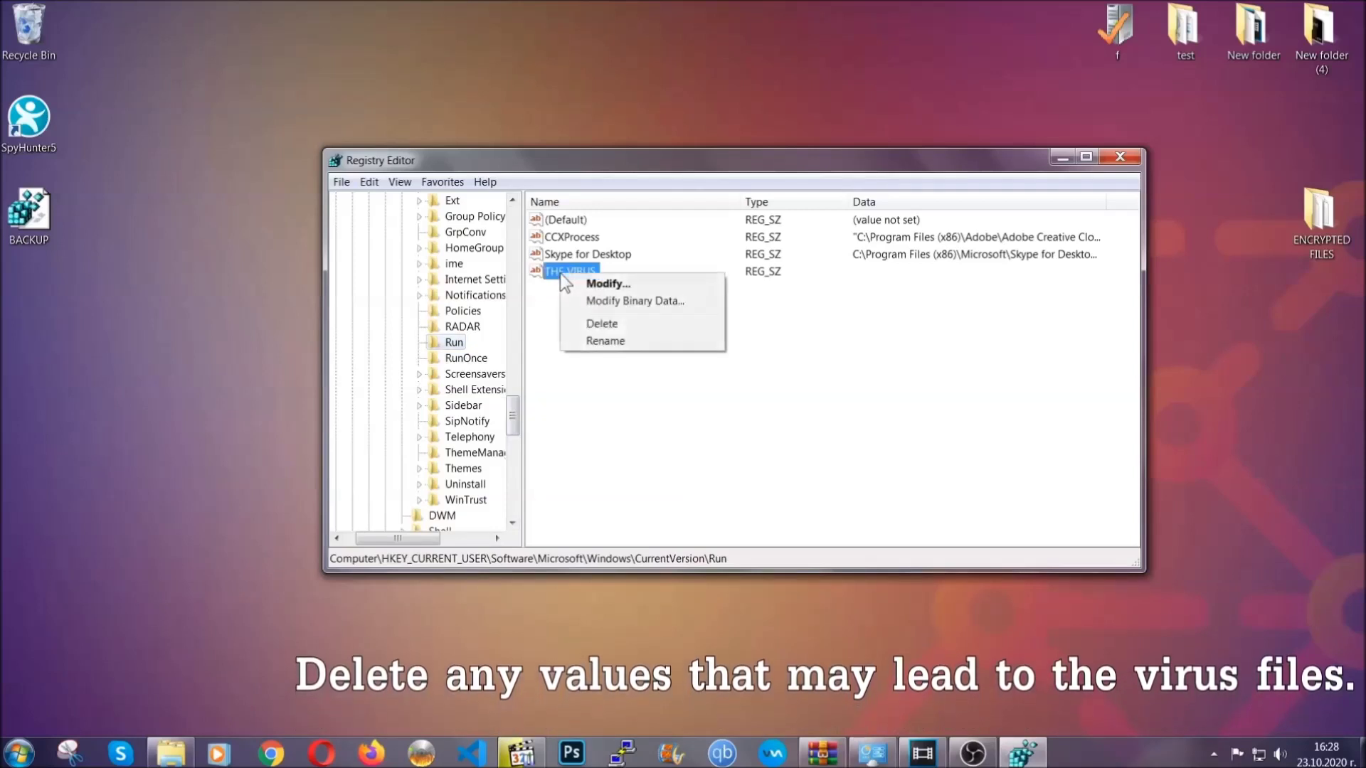
{"action": "left_click", "coordinate": [588, 324]}
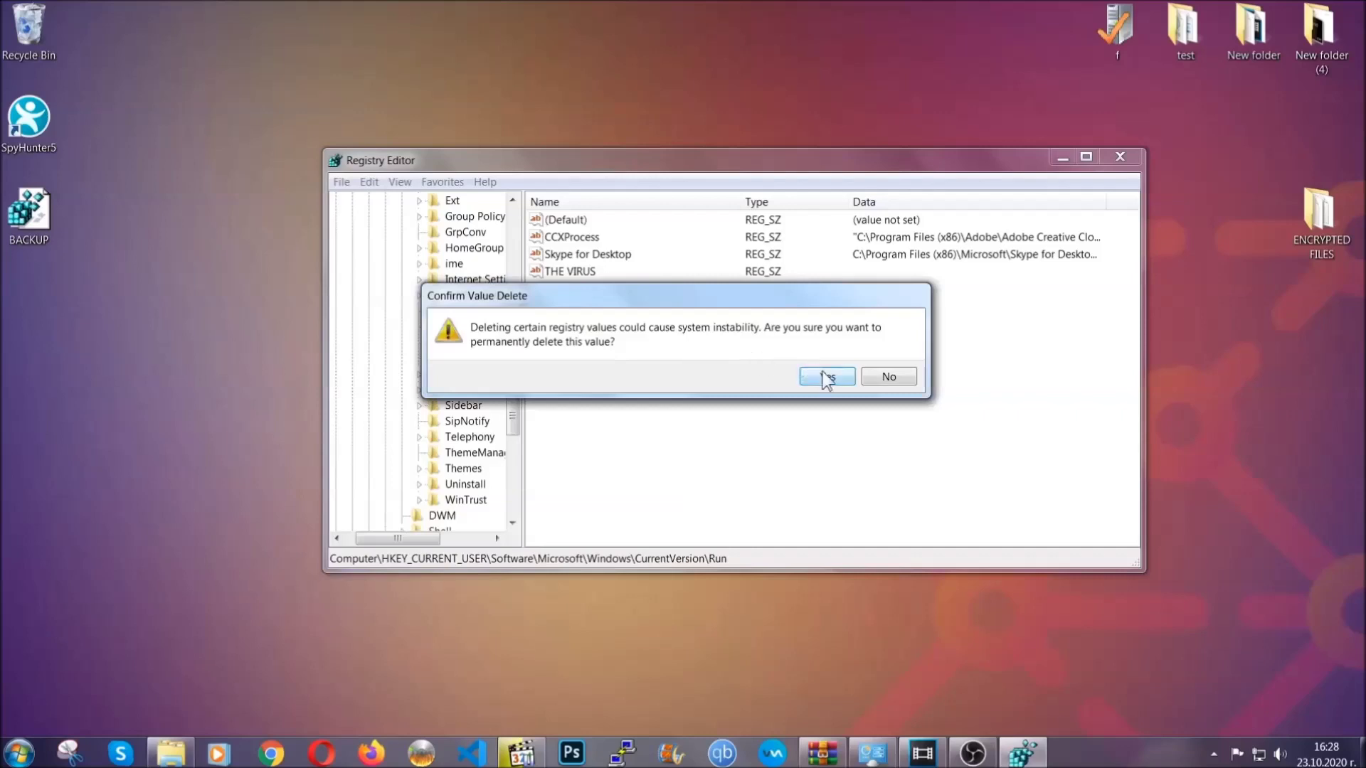
{"action": "left_click", "coordinate": [827, 377]}
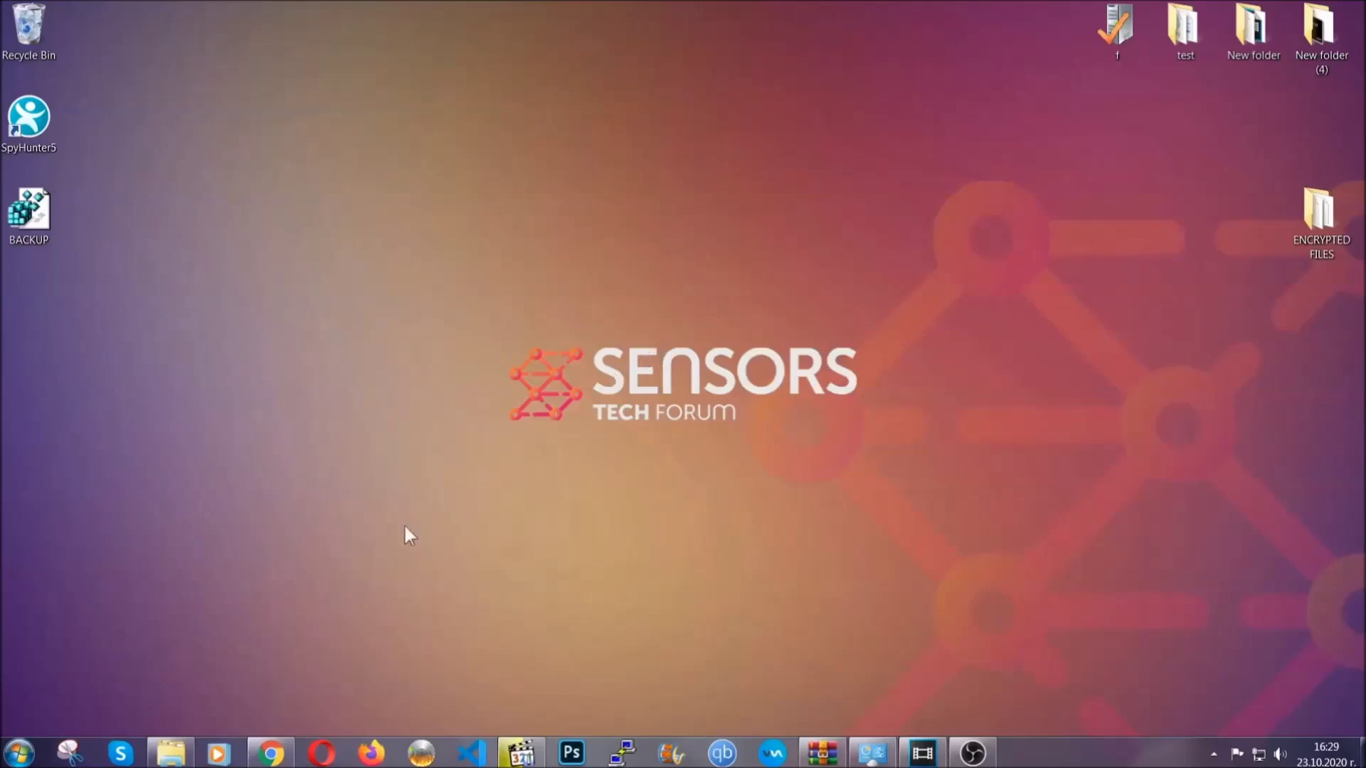
- Show the SensorsTechForum recovery article and expand 'Method 2 – Restore Data via Windows Backup'
{"action": "left_click", "coordinate": [270, 754]}
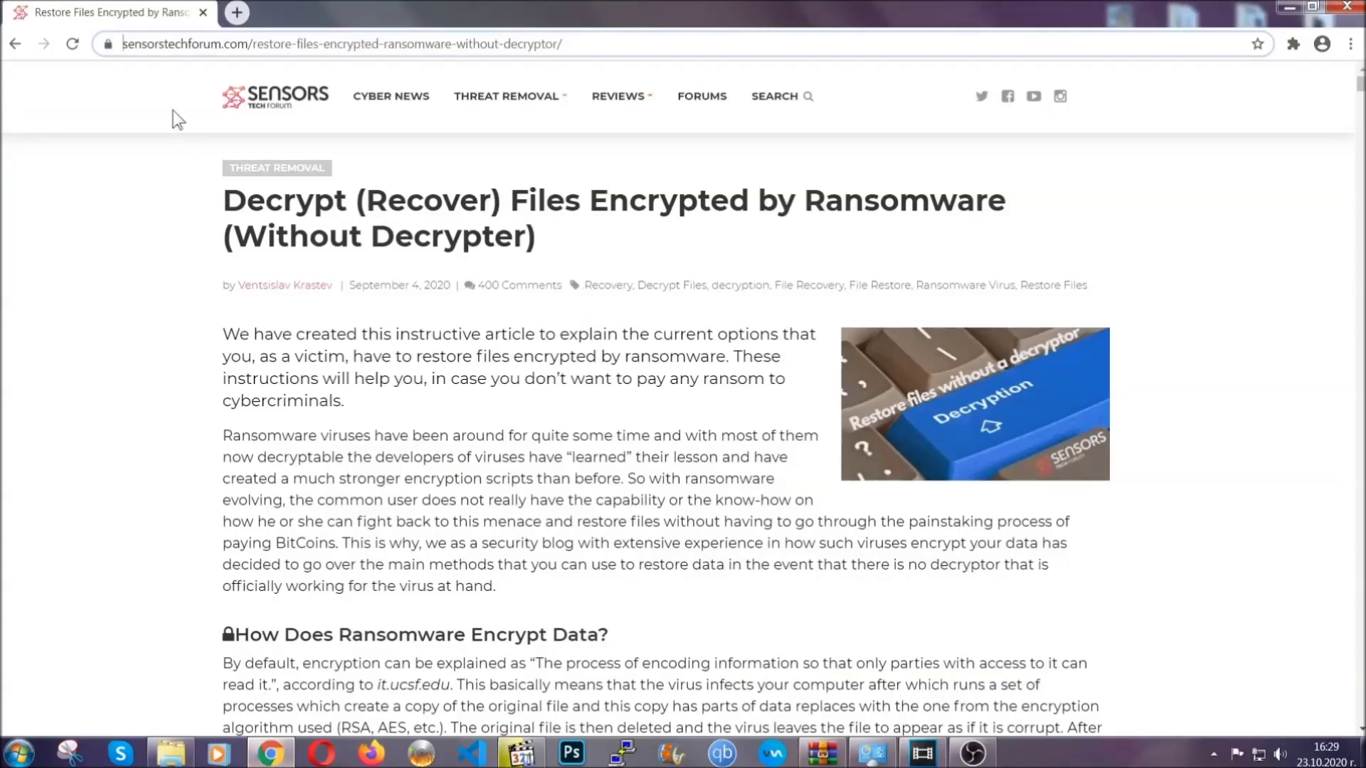
{"action": "left_click_drag", "start_coordinate": [125, 44], "coordinate": [616, 50]}
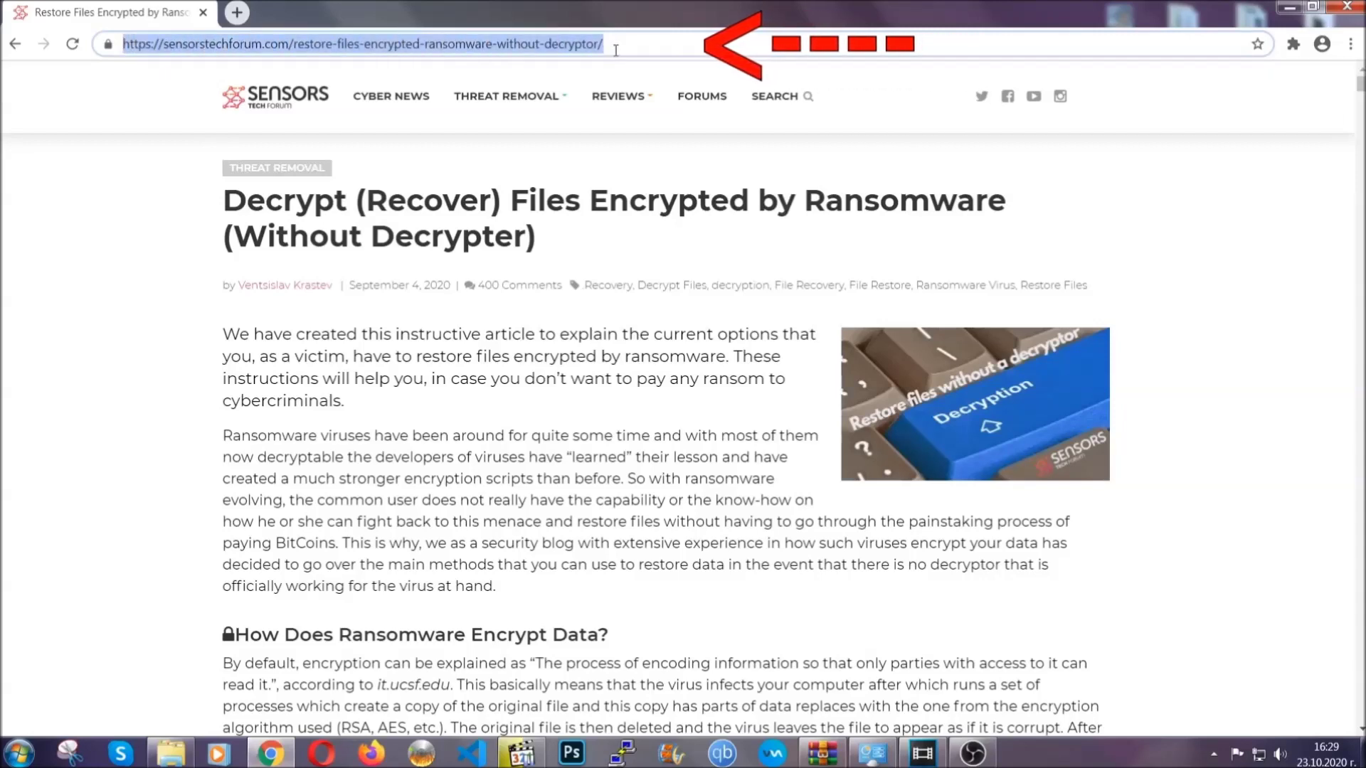
{"action": "mouse_move", "coordinate": [617, 139]}
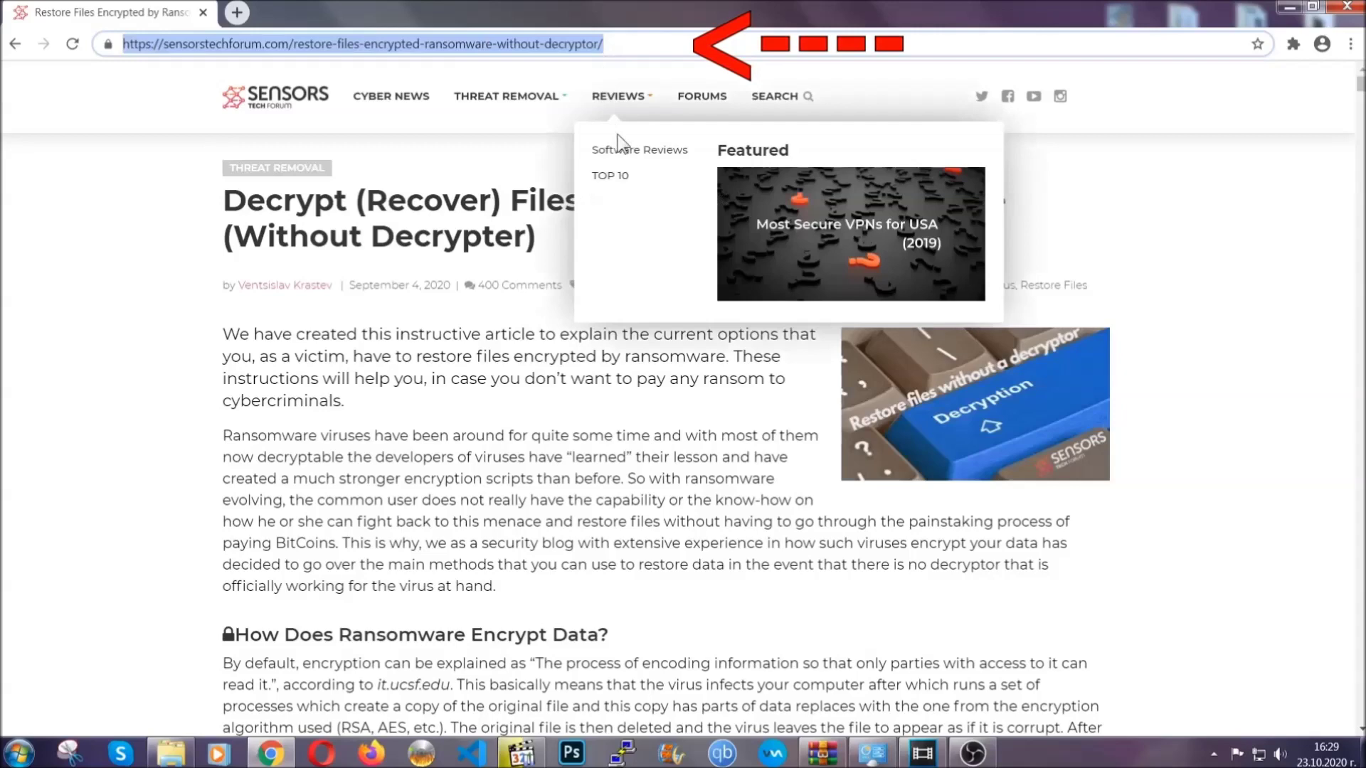
{"action": "scroll", "coordinate": [702, 388], "scroll_direction": "down", "scroll_amount": 5}
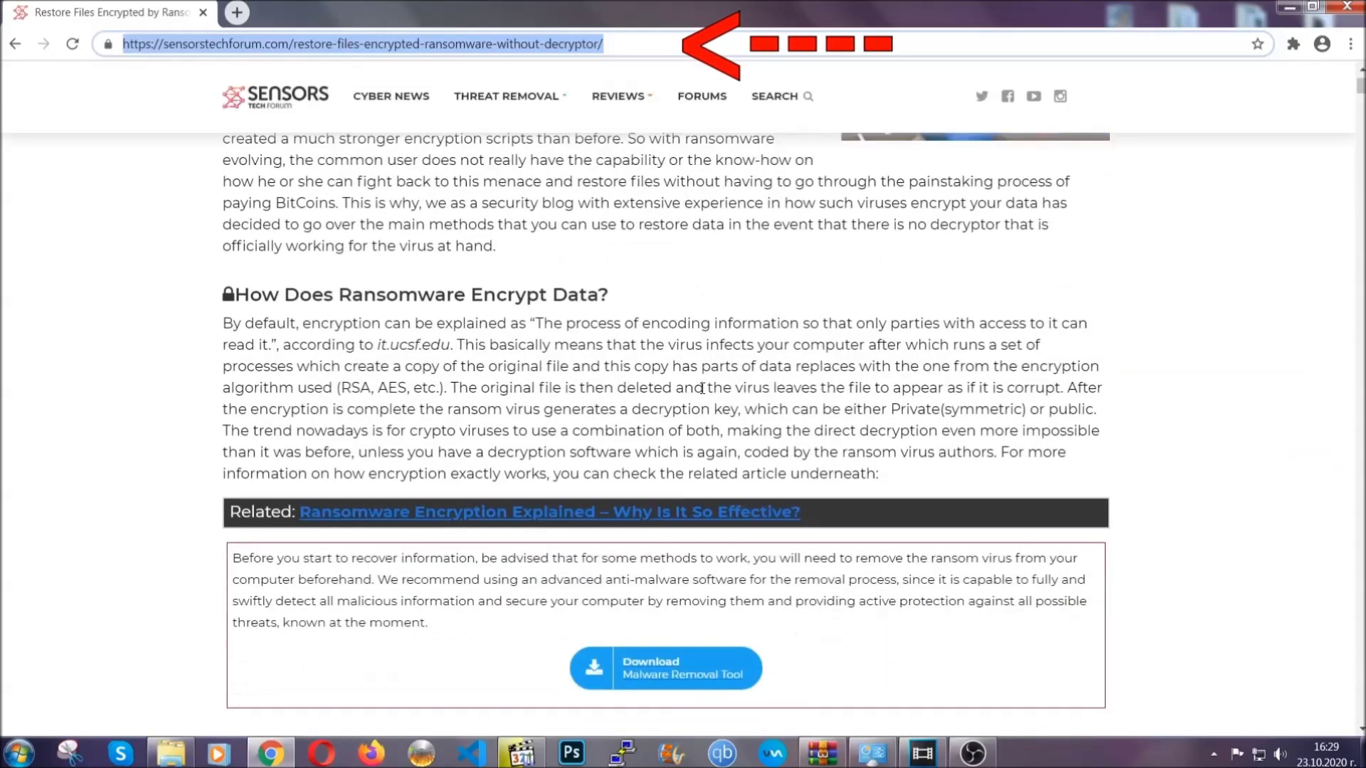
{"action": "scroll", "coordinate": [702, 388], "scroll_direction": "down", "scroll_amount": 6}
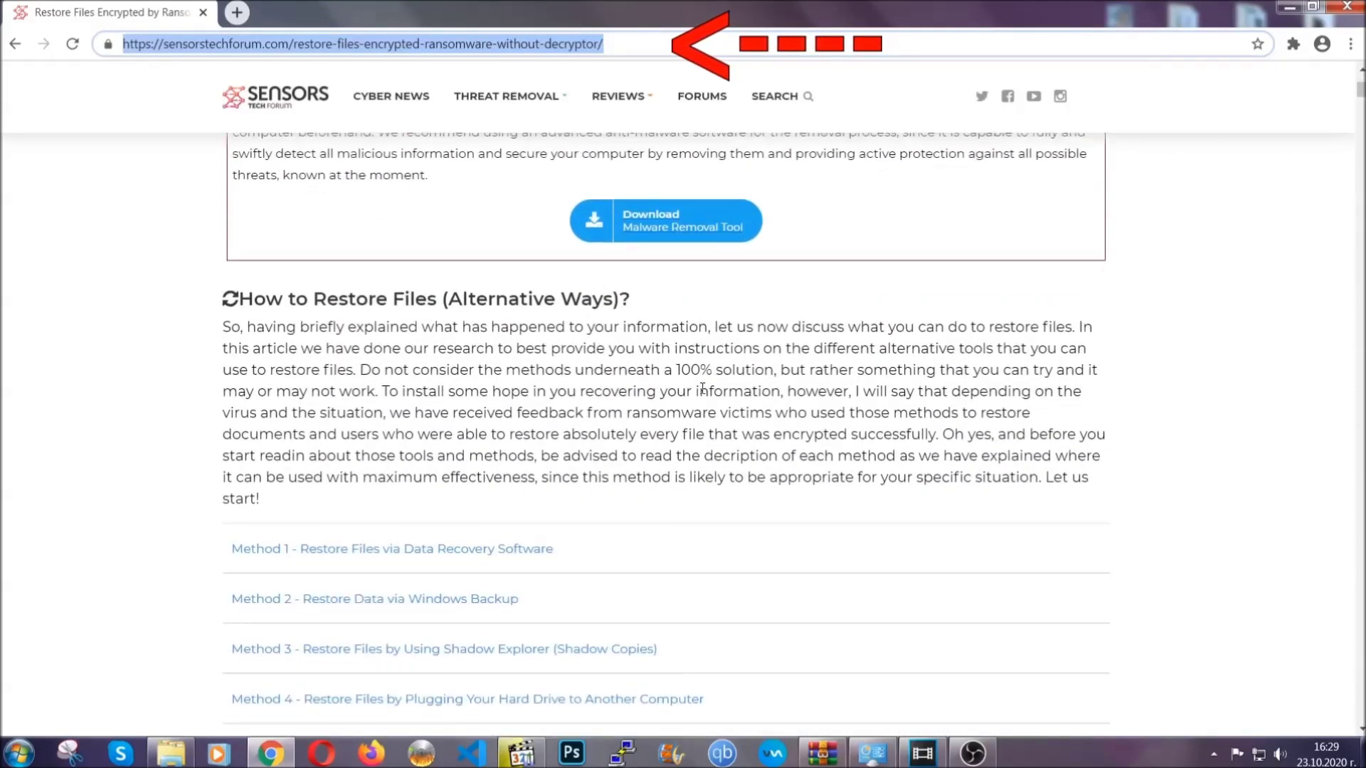
{"action": "scroll", "coordinate": [702, 388], "scroll_direction": "down", "scroll_amount": 4}
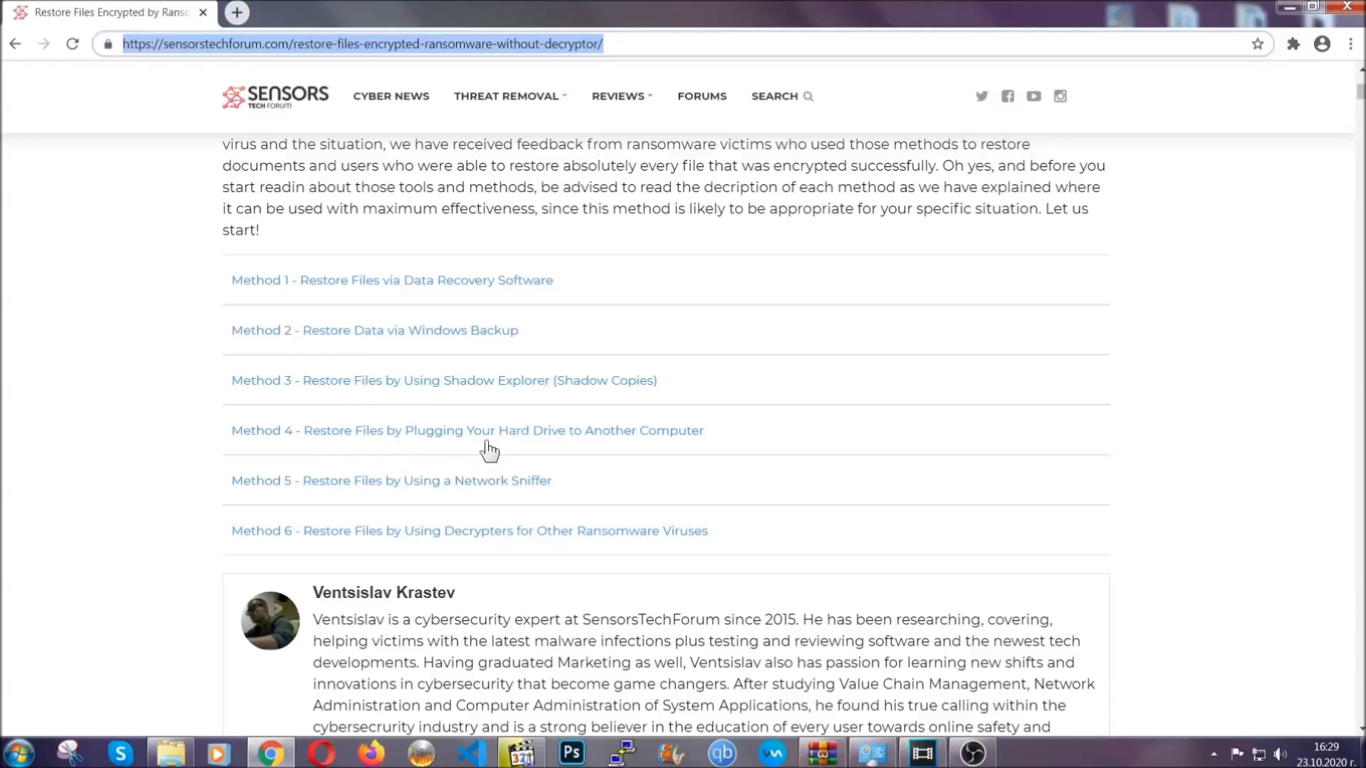
{"action": "left_click", "coordinate": [426, 329]}
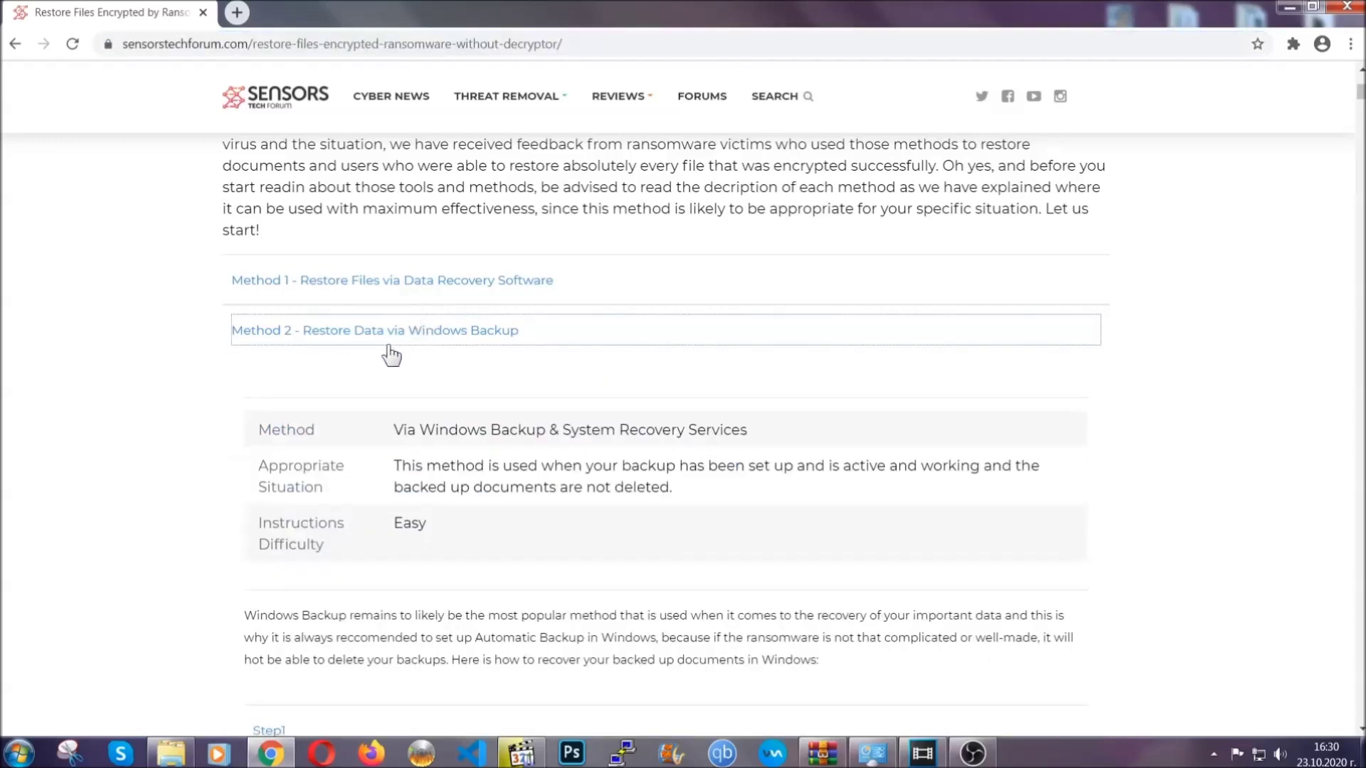
- Expand the Step1, Step2 and Step3 Windows Backup instructions
{"action": "left_click_drag", "start_coordinate": [395, 426], "coordinate": [480, 534]}
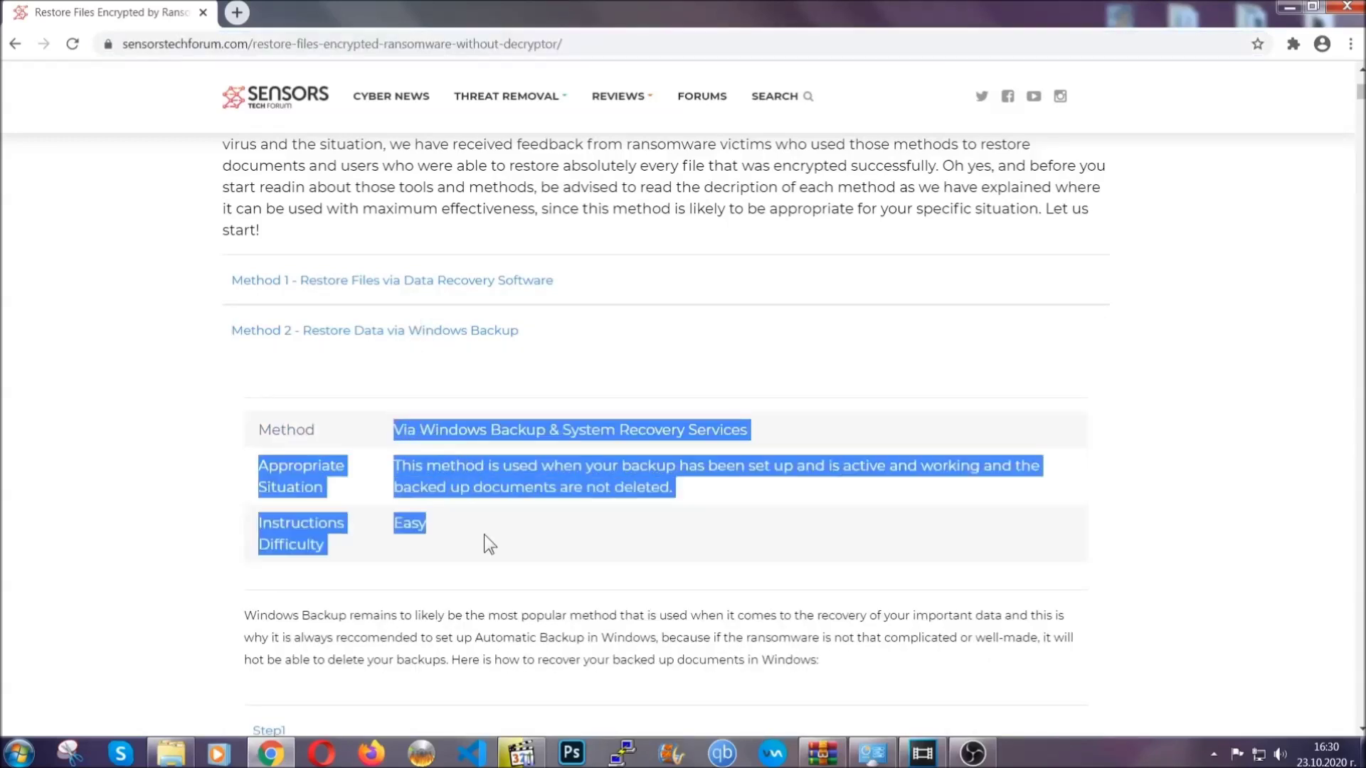
{"action": "left_click", "coordinate": [484, 535]}
{"action": "scroll", "coordinate": [488, 531], "scroll_direction": "down", "scroll_amount": 4}
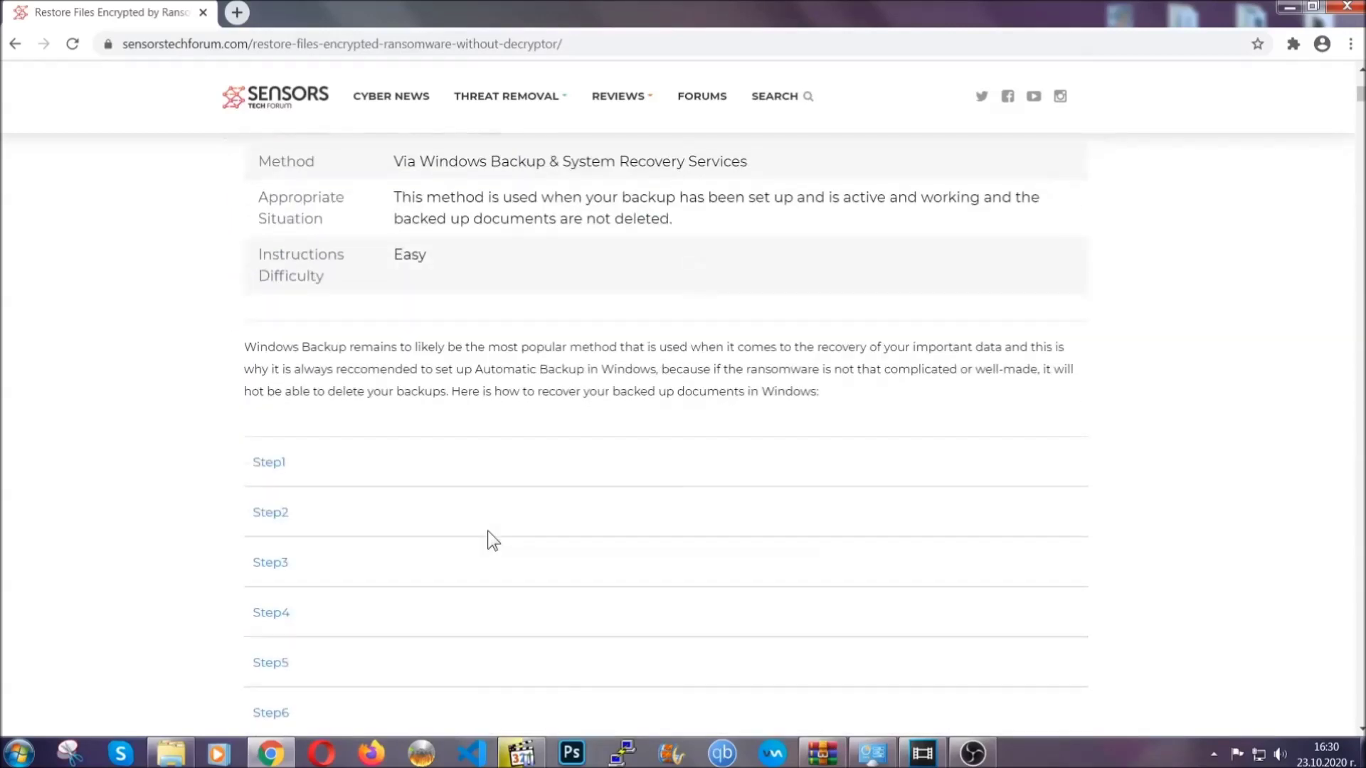
{"action": "scroll", "coordinate": [488, 531], "scroll_direction": "down", "scroll_amount": 1}
{"action": "left_click", "coordinate": [284, 374]}
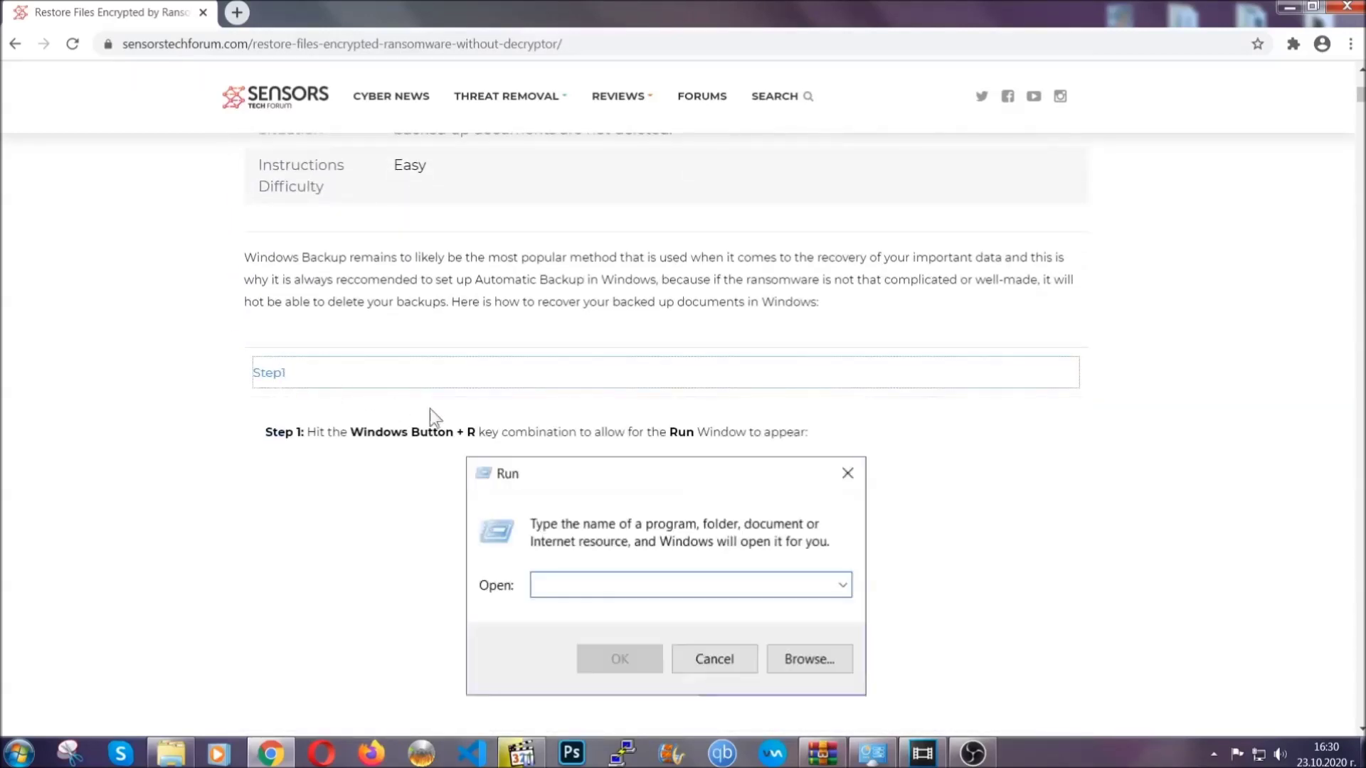
{"action": "scroll", "coordinate": [639, 441], "scroll_direction": "down", "scroll_amount": 5}
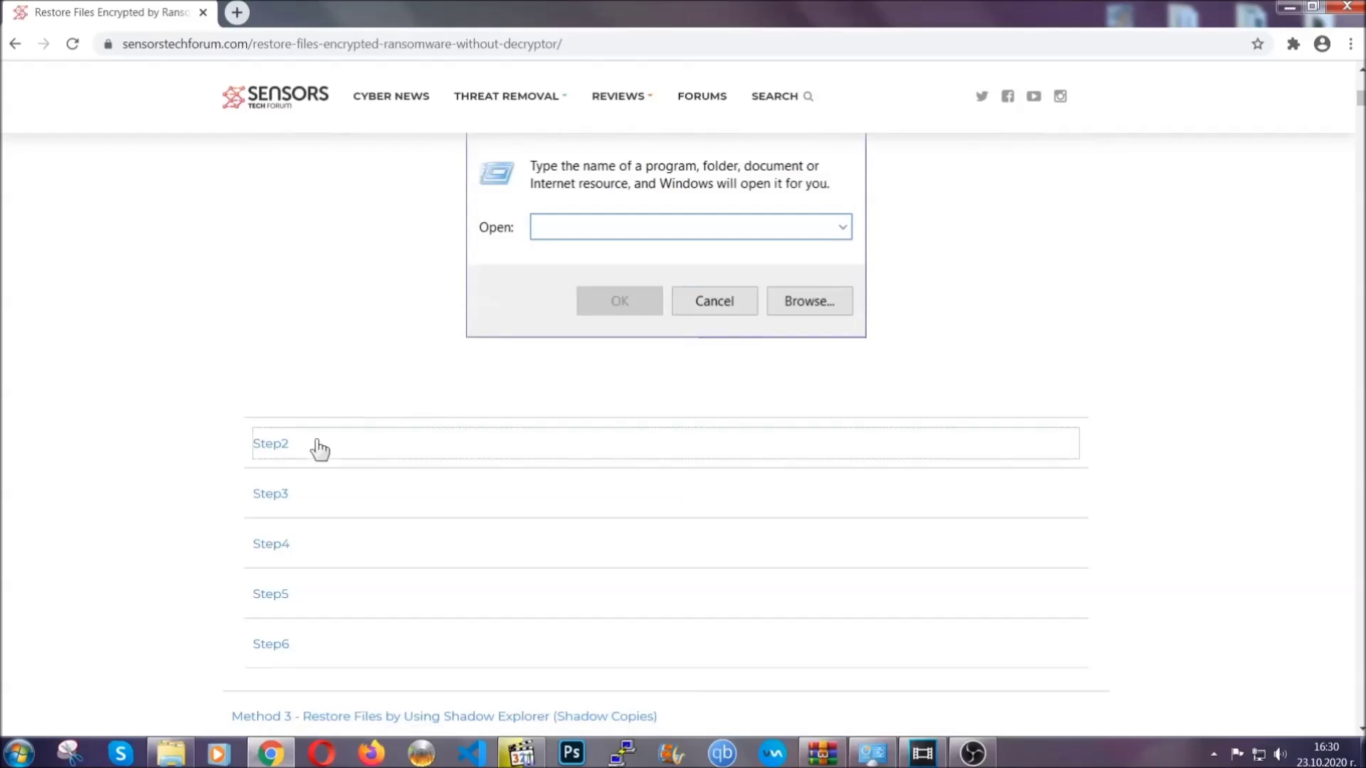
{"action": "left_click", "coordinate": [319, 448]}
{"action": "scroll", "coordinate": [569, 450], "scroll_direction": "down", "scroll_amount": 5}
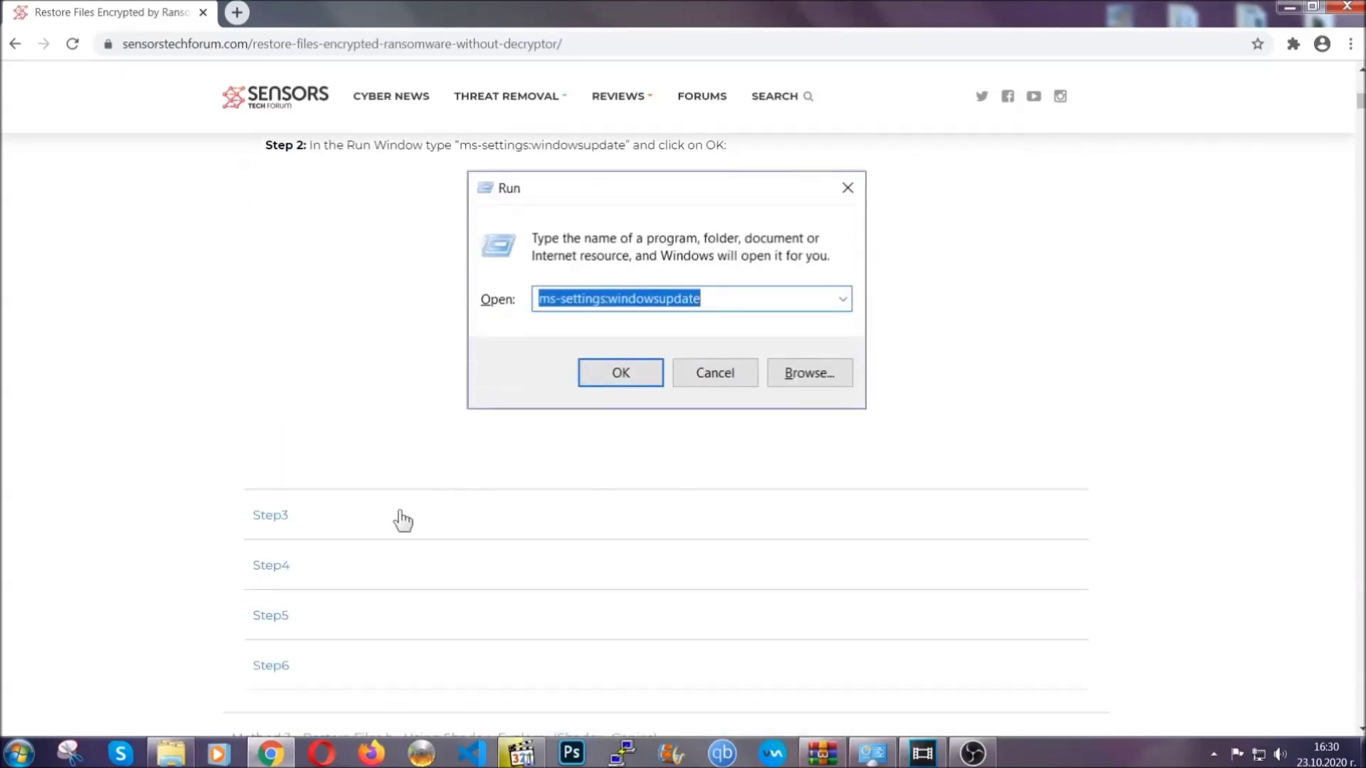
{"action": "left_click", "coordinate": [402, 520]}
- Scroll back up the article and minimize Chrome to reveal the desktop
{"action": "scroll", "coordinate": [512, 490], "scroll_direction": "down", "scroll_amount": 4}
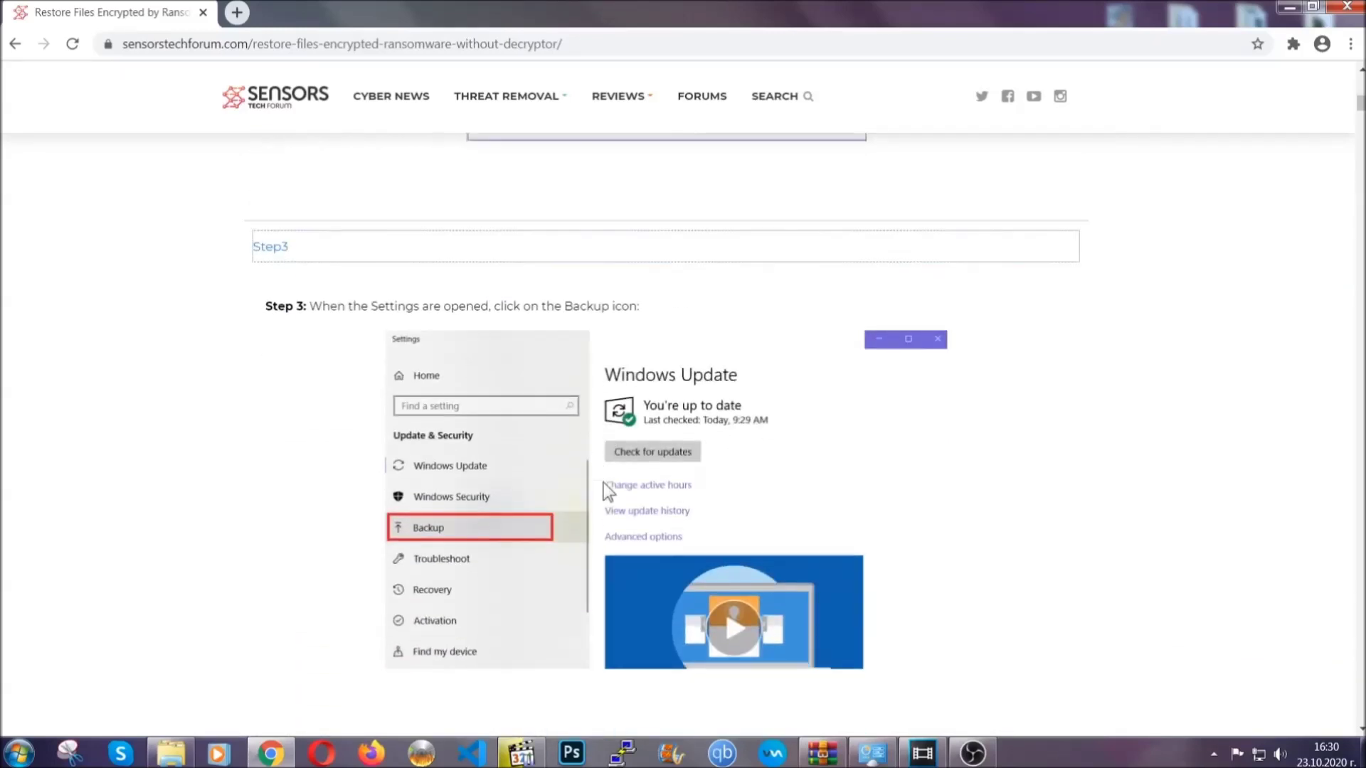
{"action": "scroll", "coordinate": [603, 483], "scroll_direction": "down", "scroll_amount": 3}
{"action": "scroll", "coordinate": [600, 487], "scroll_direction": "down", "scroll_amount": 2}
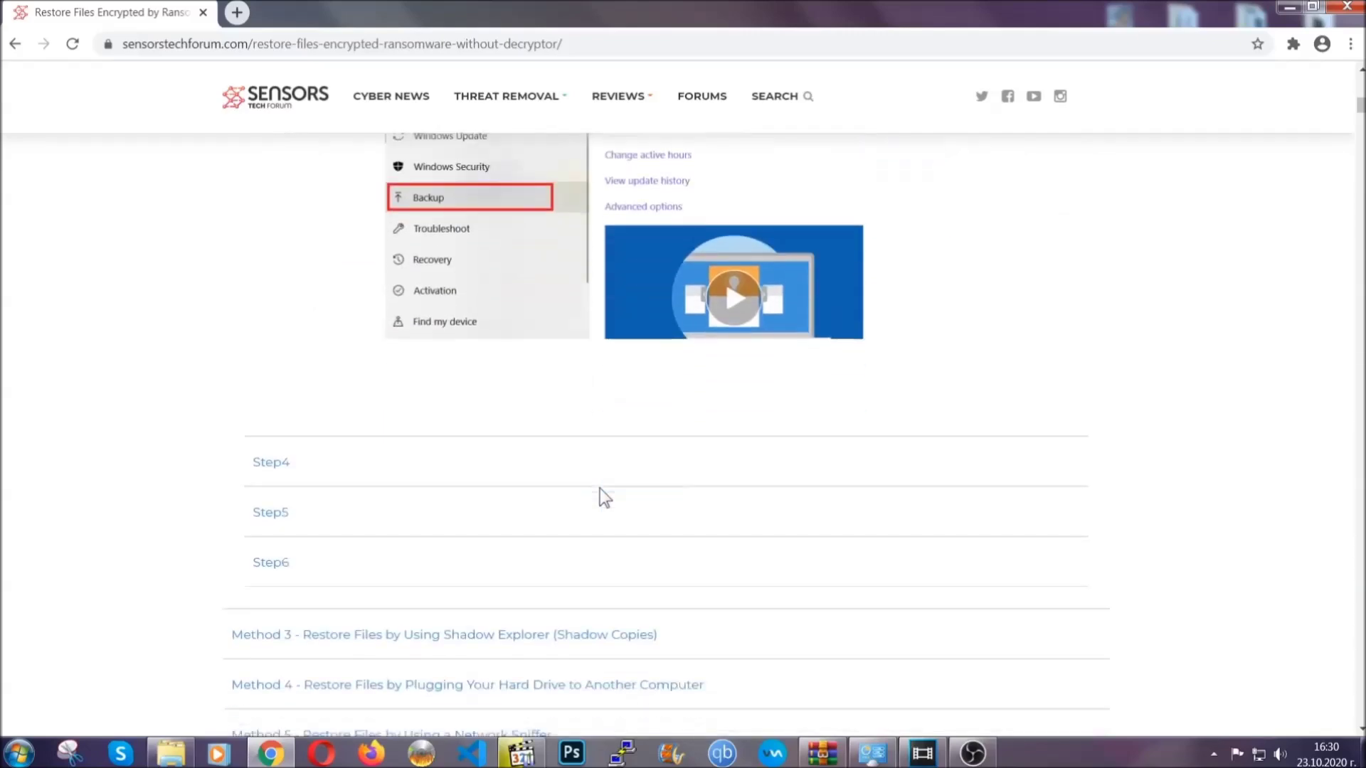
{"action": "scroll", "coordinate": [600, 488], "scroll_direction": "down", "scroll_amount": 8}
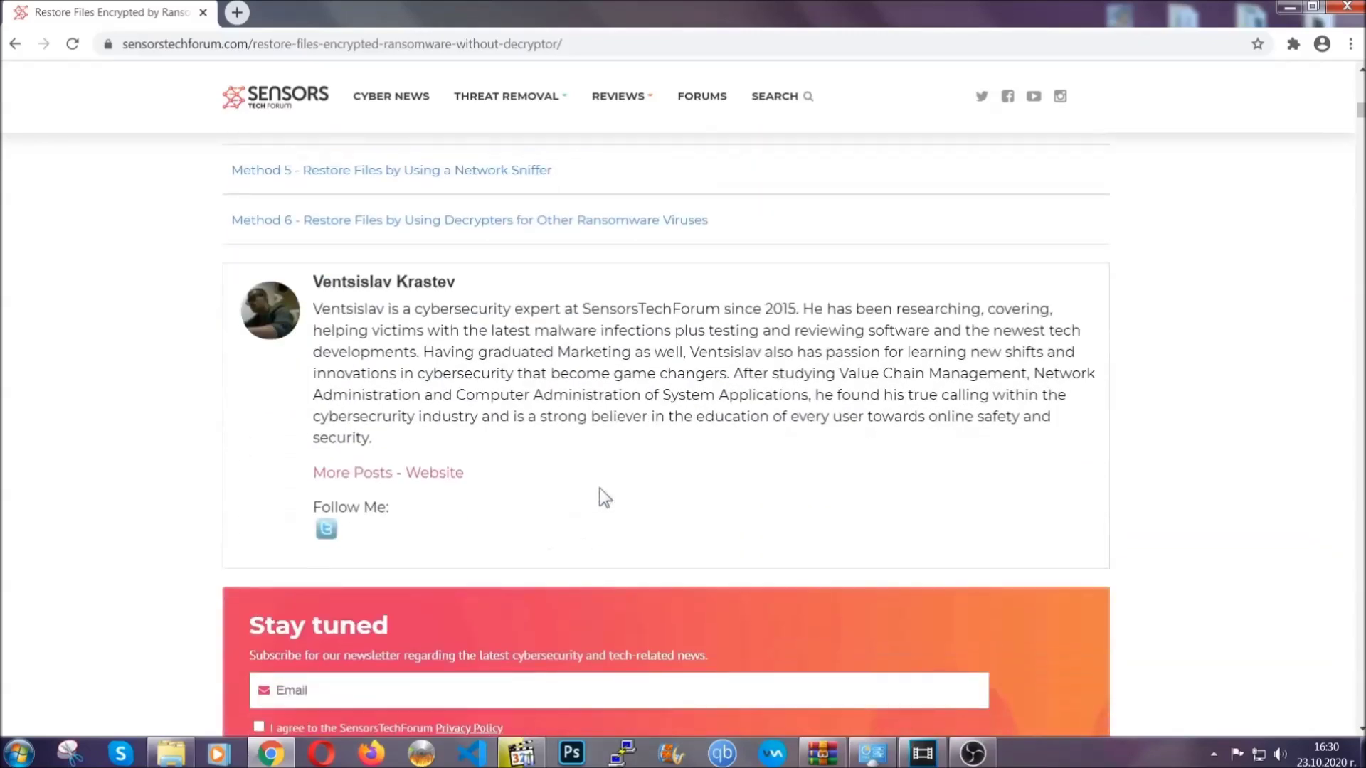
{"action": "scroll", "coordinate": [600, 488], "scroll_direction": "up", "scroll_amount": 20}
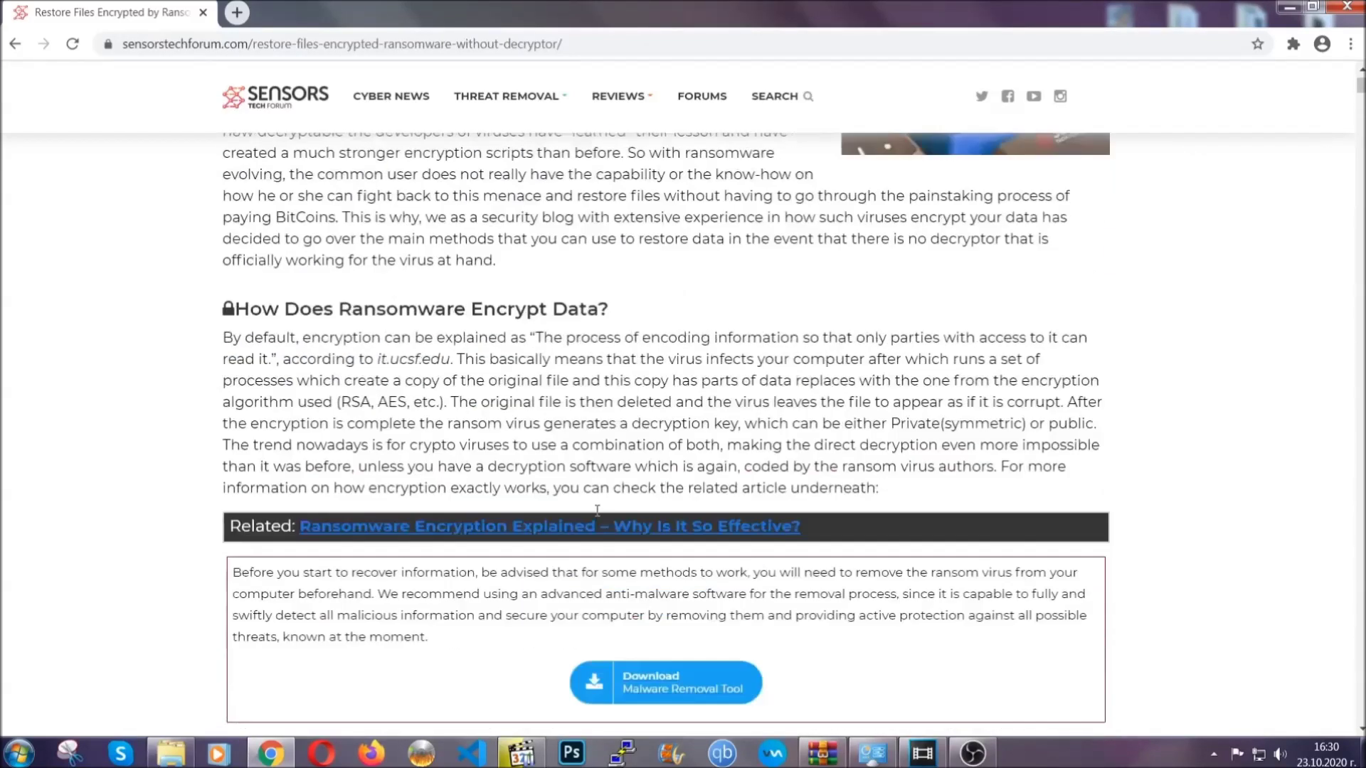
{"action": "scroll", "coordinate": [597, 509], "scroll_direction": "up", "scroll_amount": 5}
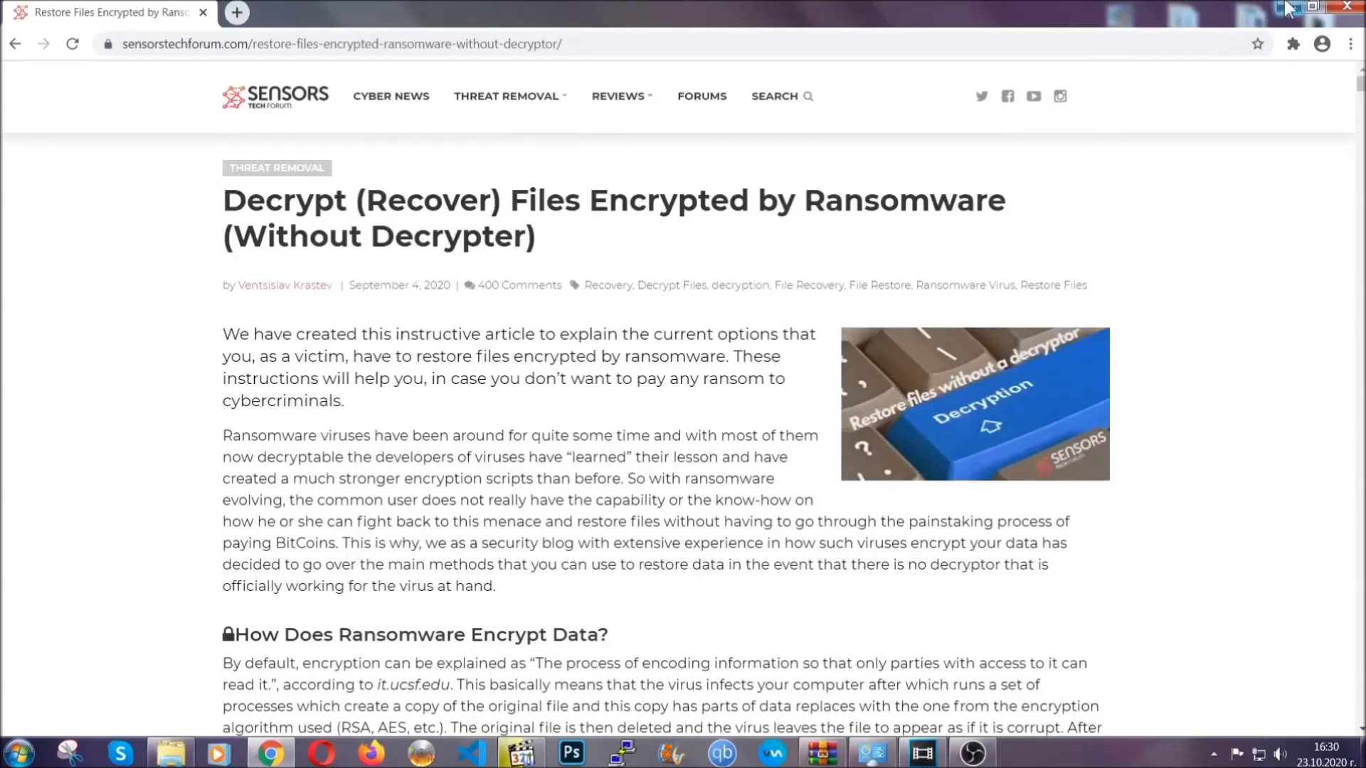
{"action": "left_click", "coordinate": [1287, 7]}
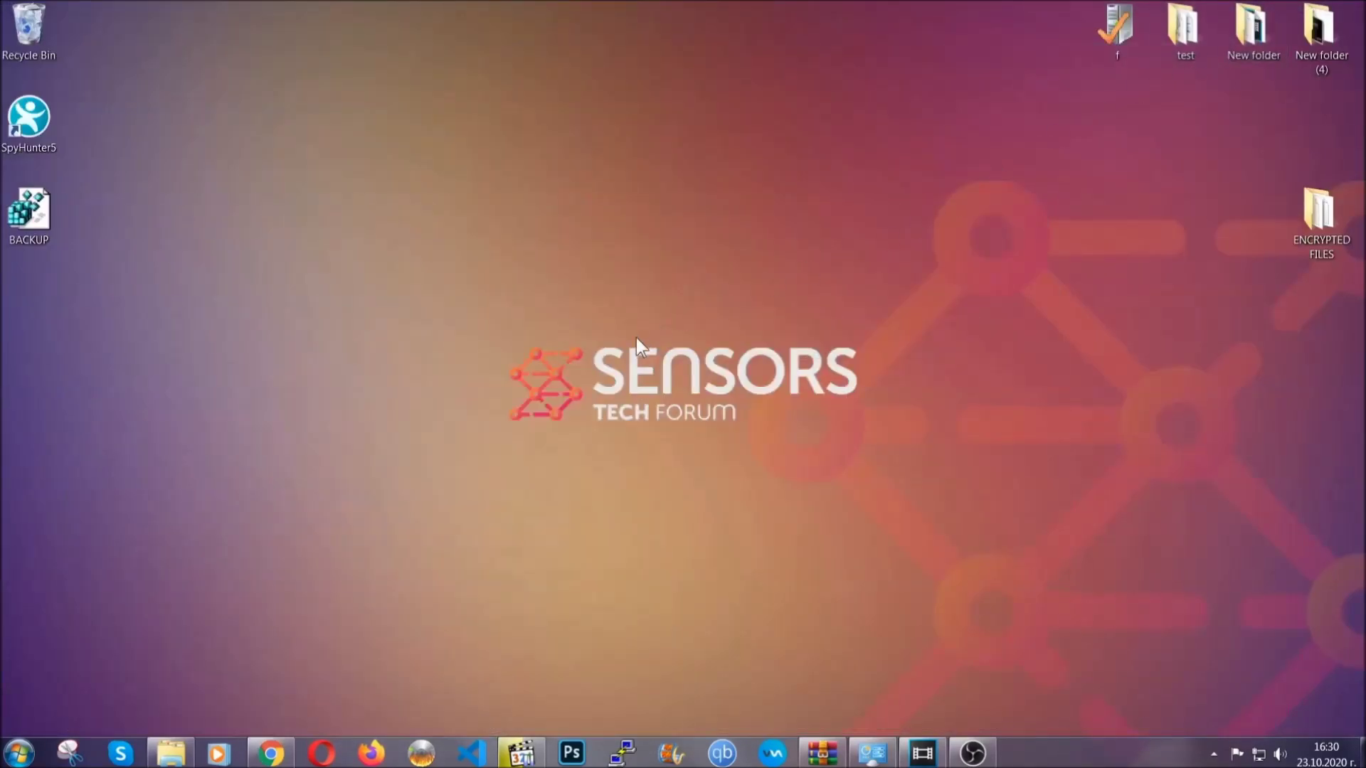